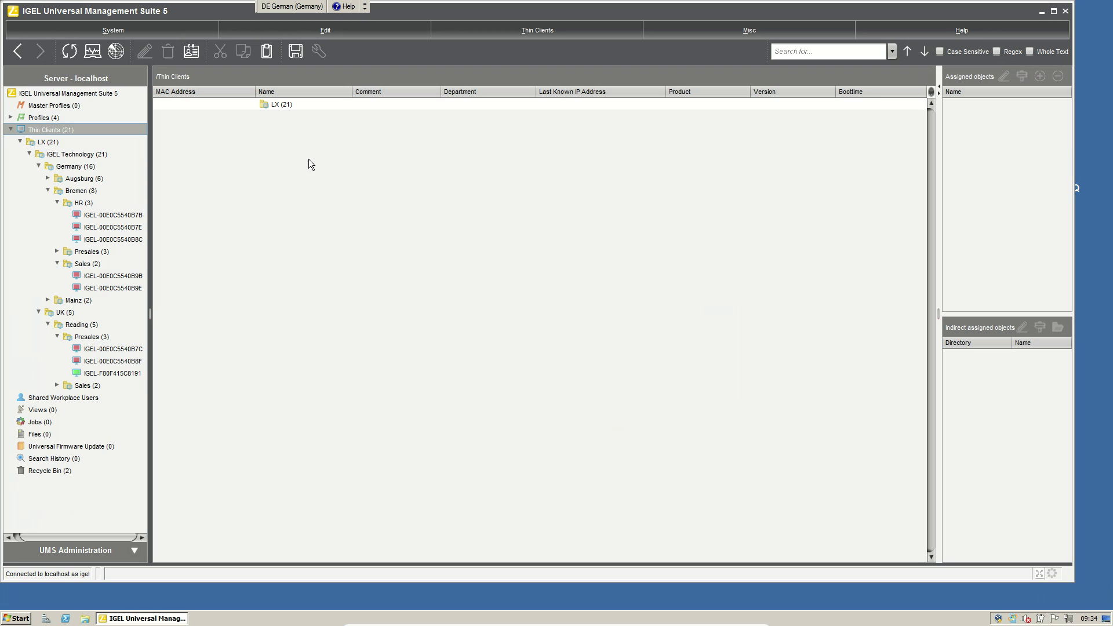
# Step: After briefly opening the new thin-client form, start a new view named IP_10.0.0.0
pyautogui.rightClick(39, 130)
pyautogui.click(87, 343)
pyautogui.rightClick(23, 413)
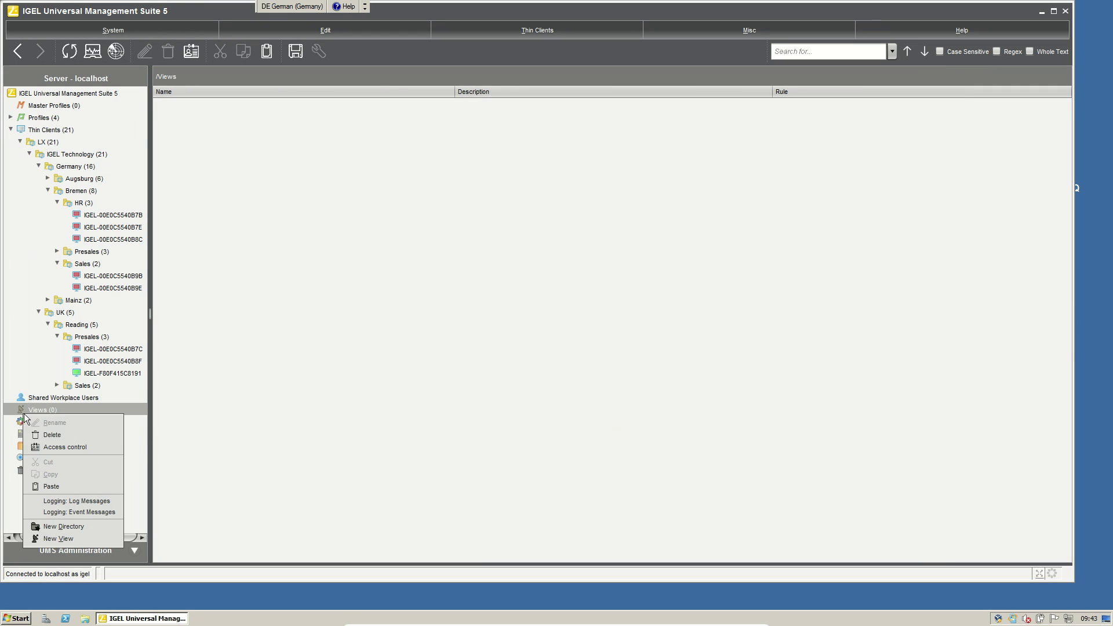
pyautogui.click(77, 540)
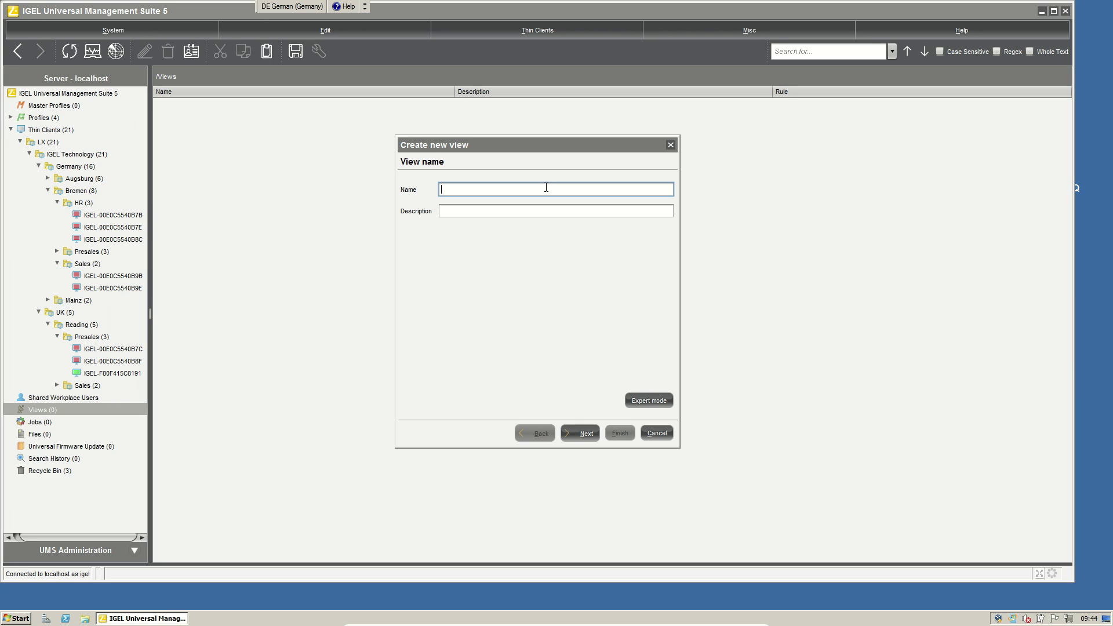
pyautogui.write('IP_10.0.0.0')
pyautogui.click(543, 213)
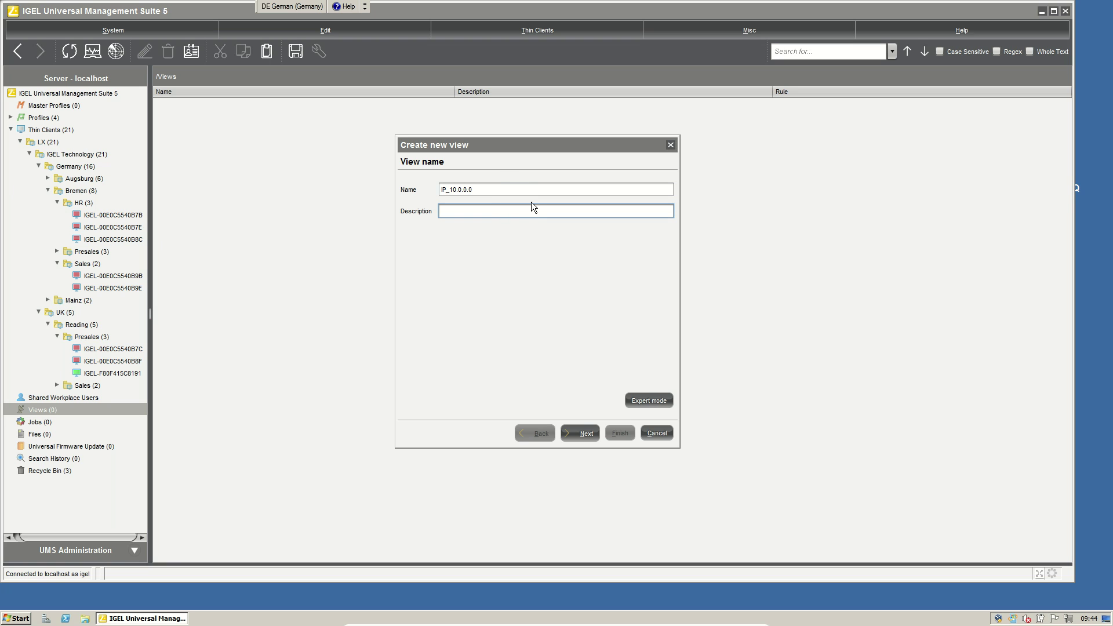
# Step: Filter the view on last known IP address from 10.0.0.1 to 10.0.0.254
pyautogui.click(586, 433)
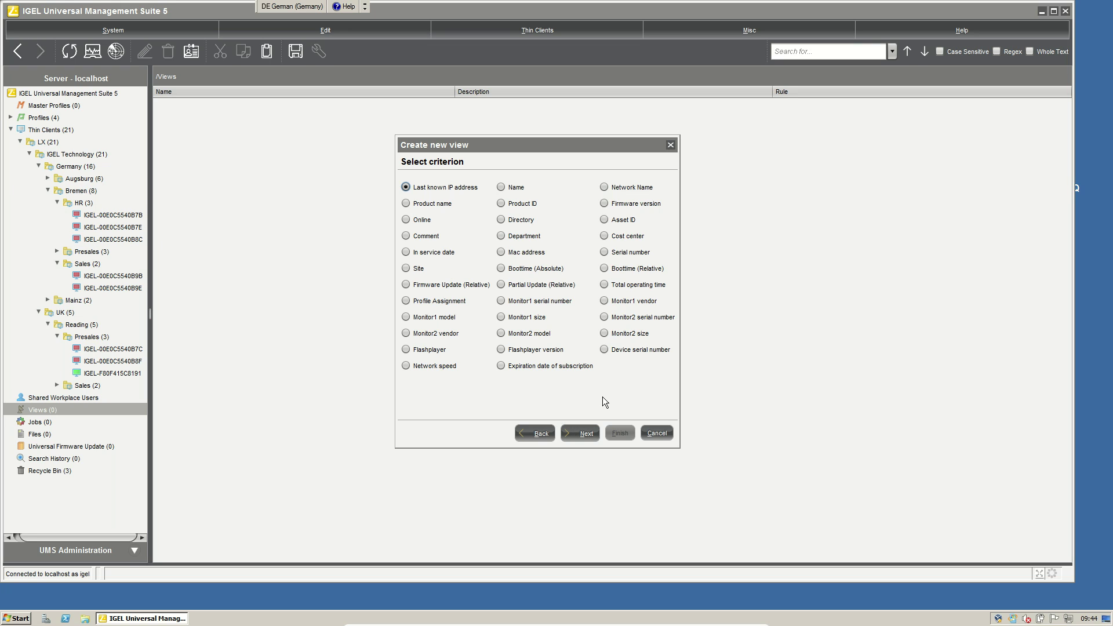
pyautogui.click(589, 435)
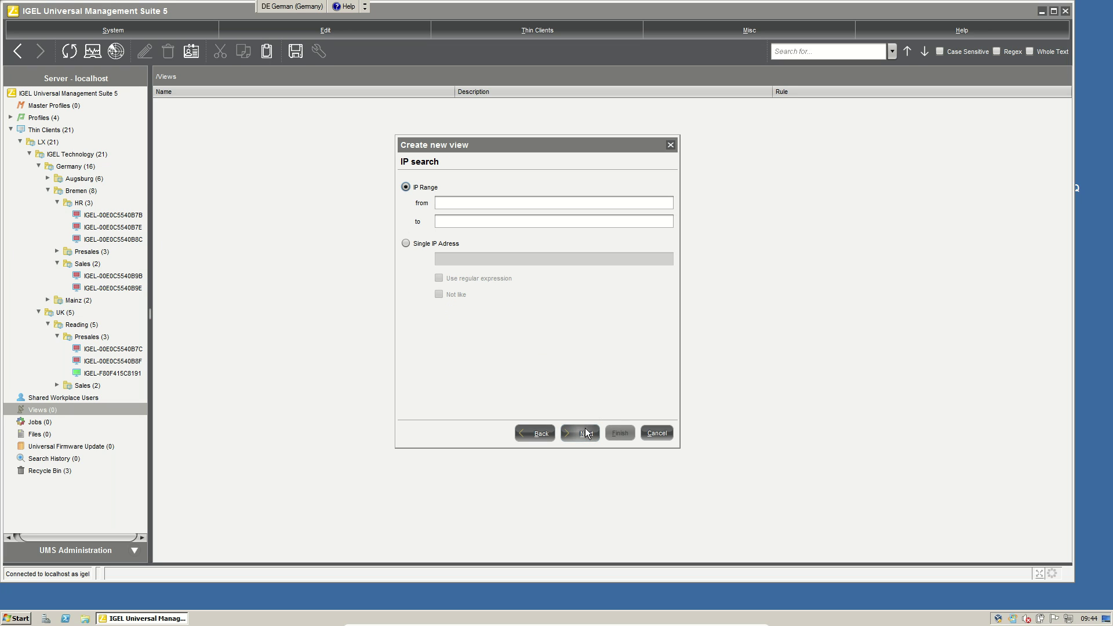
pyautogui.click(509, 202)
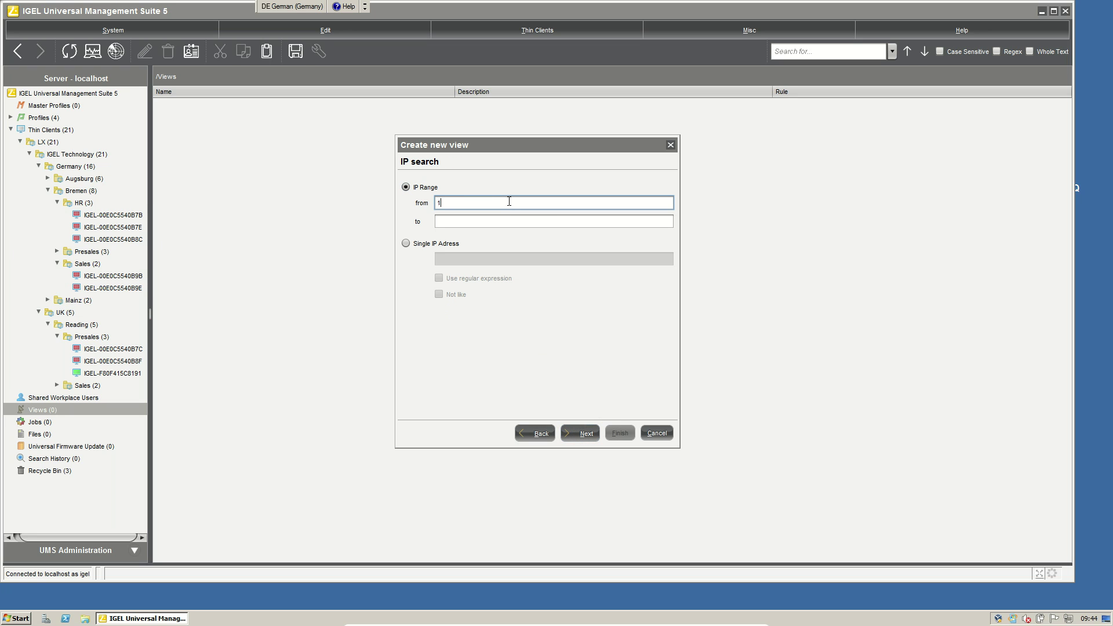
pyautogui.write('10.0.0.1')
pyautogui.press('Tab')
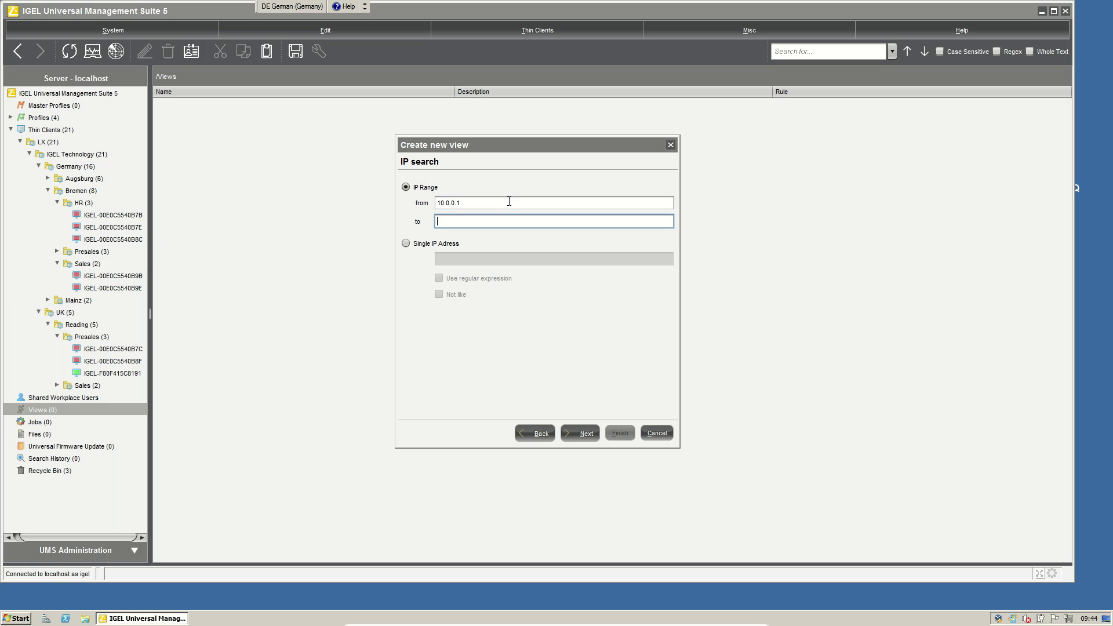
pyautogui.write('10.0.0.254')
pyautogui.click(583, 435)
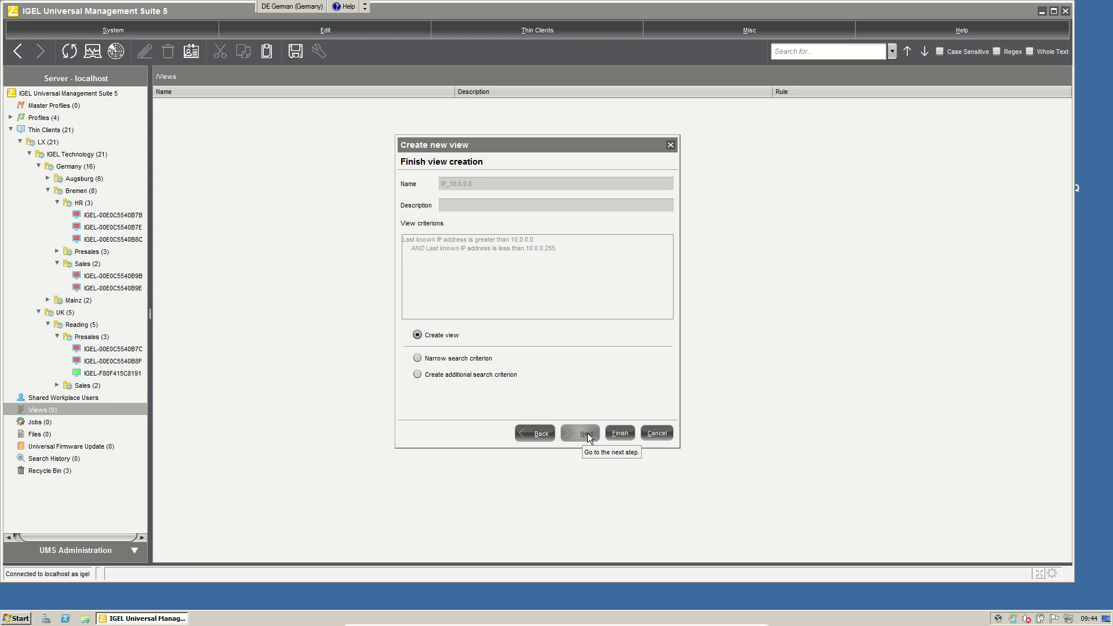
# Step: Finish the IP_10.0.0.0 view and hide the Boottime column in its client table
pyautogui.click(619, 435)
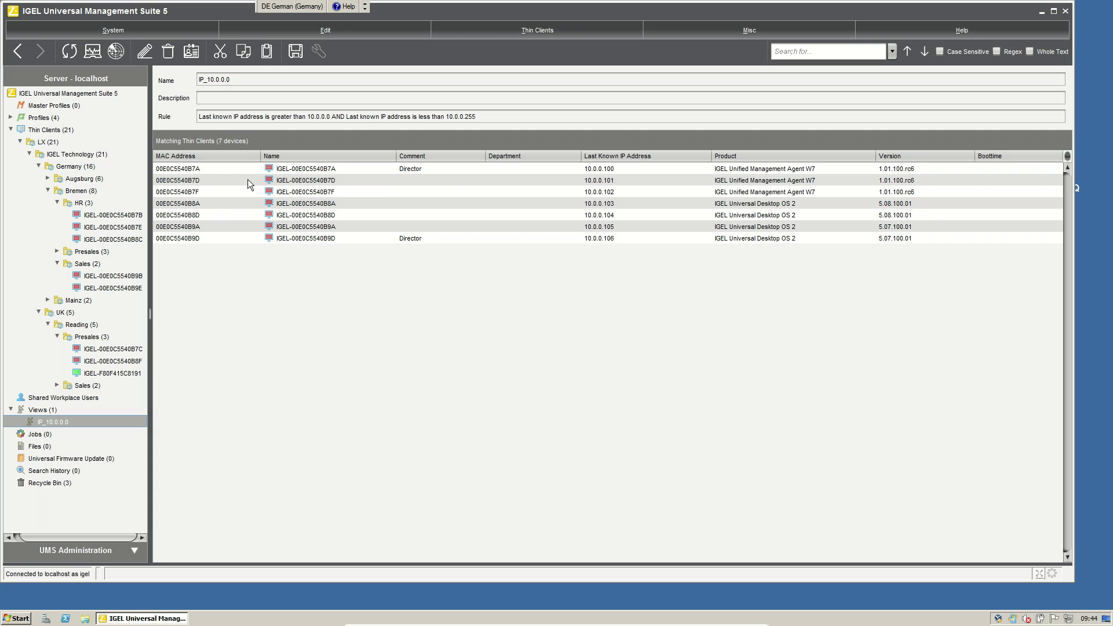
pyautogui.click(1067, 156)
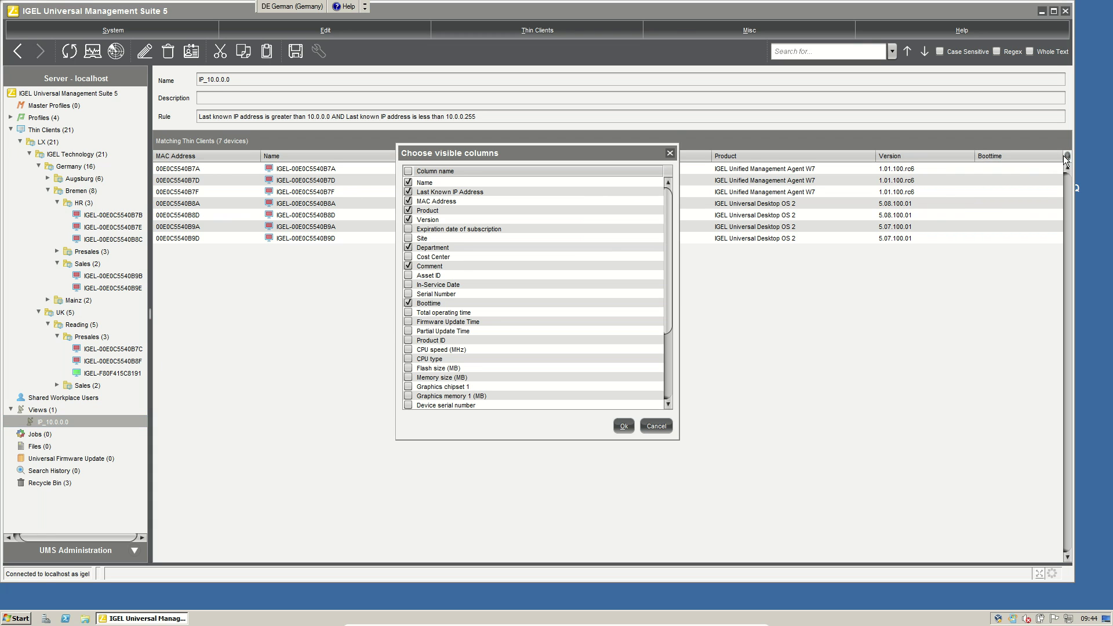
pyautogui.click(409, 303)
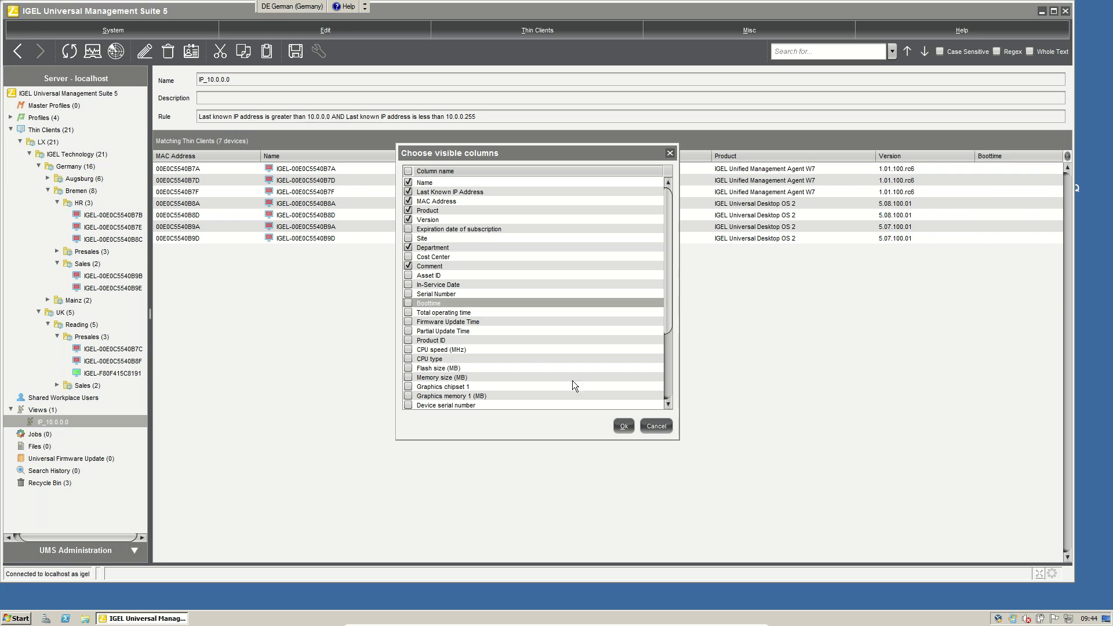
pyautogui.click(622, 427)
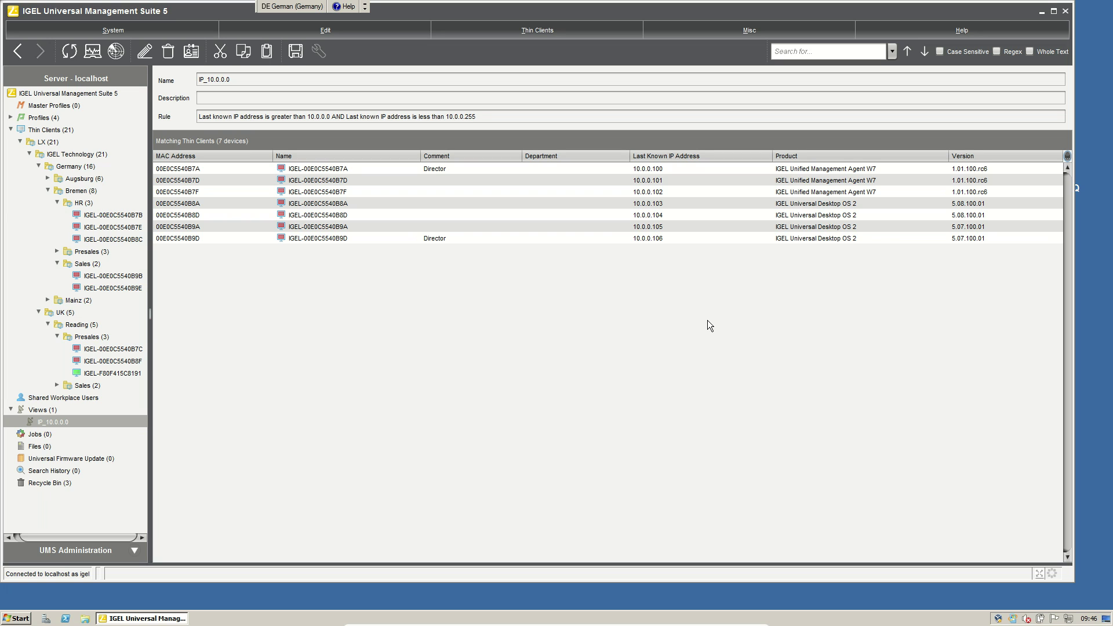
# Step: Start another view named IP_172.16_FW_5.07.100.01 from the Views folder
pyautogui.rightClick(42, 410)
pyautogui.click(77, 534)
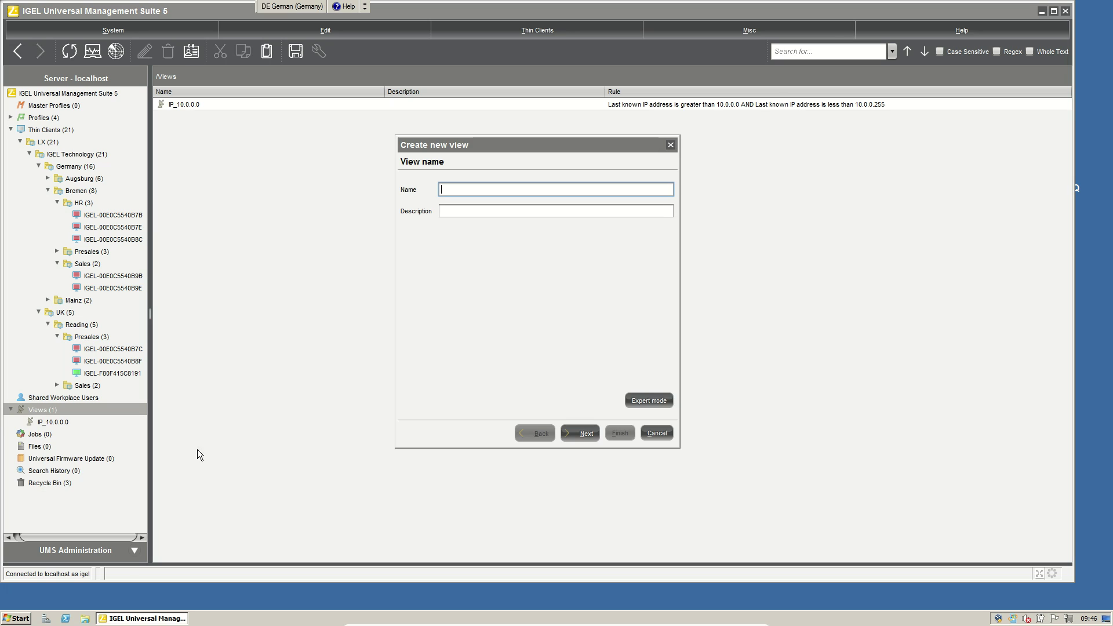
pyautogui.write('IP_172.16_FW_5.07.100.01')
# Step: Filter it on last known IP address from 172.16.0.1 to 172.16.0.254
pyautogui.click(586, 434)
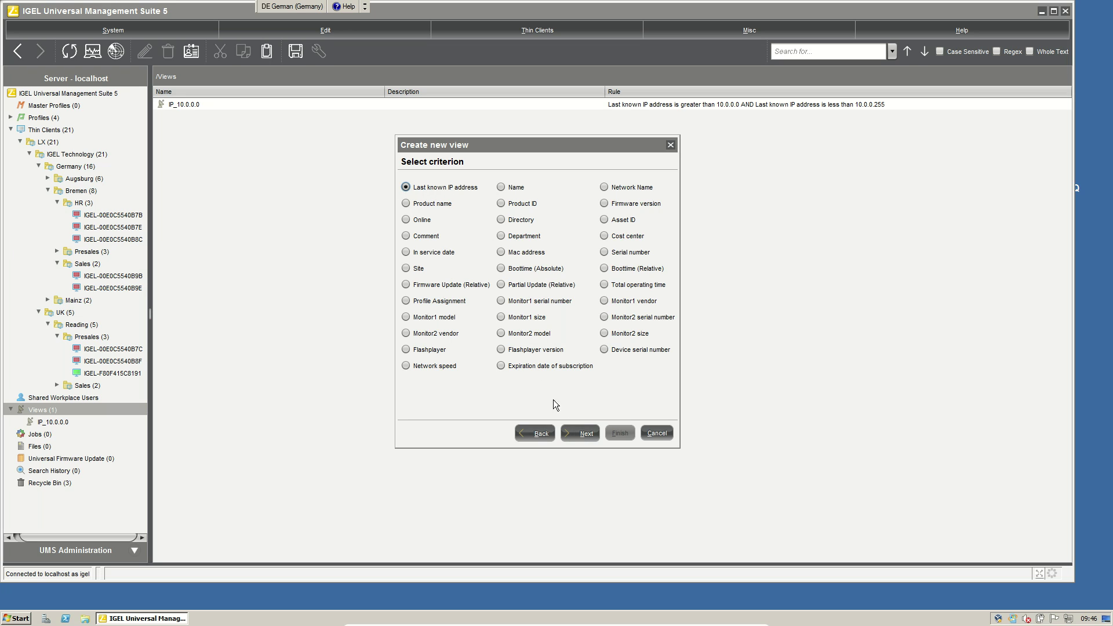
pyautogui.click(586, 433)
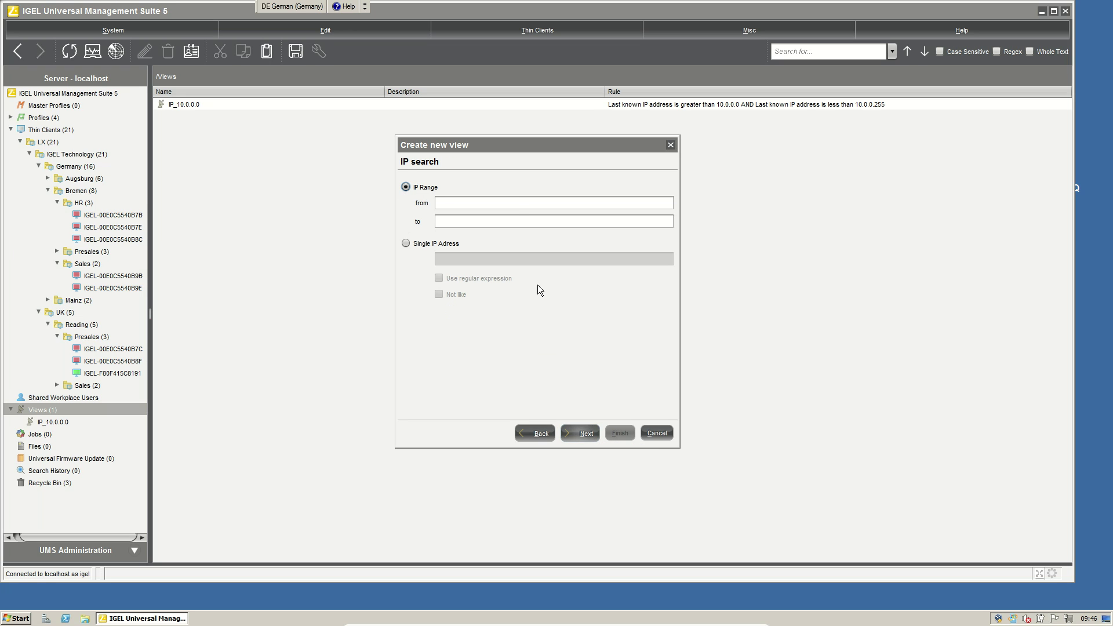
pyautogui.click(510, 209)
pyautogui.write('172.')
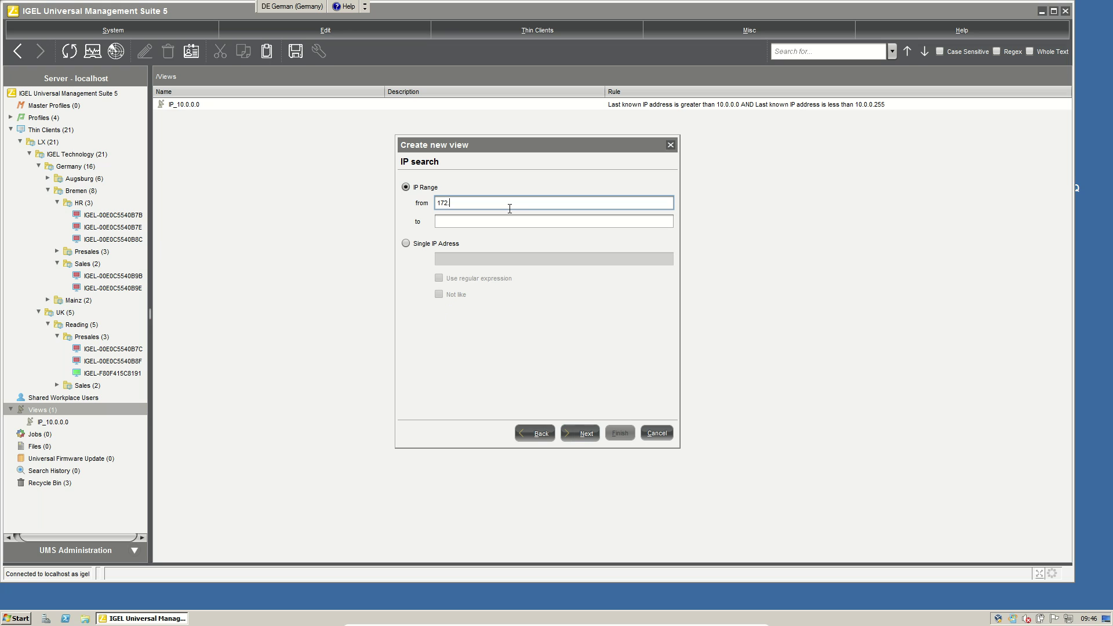
pyautogui.write('06.0.1')
pyautogui.press('Tab')
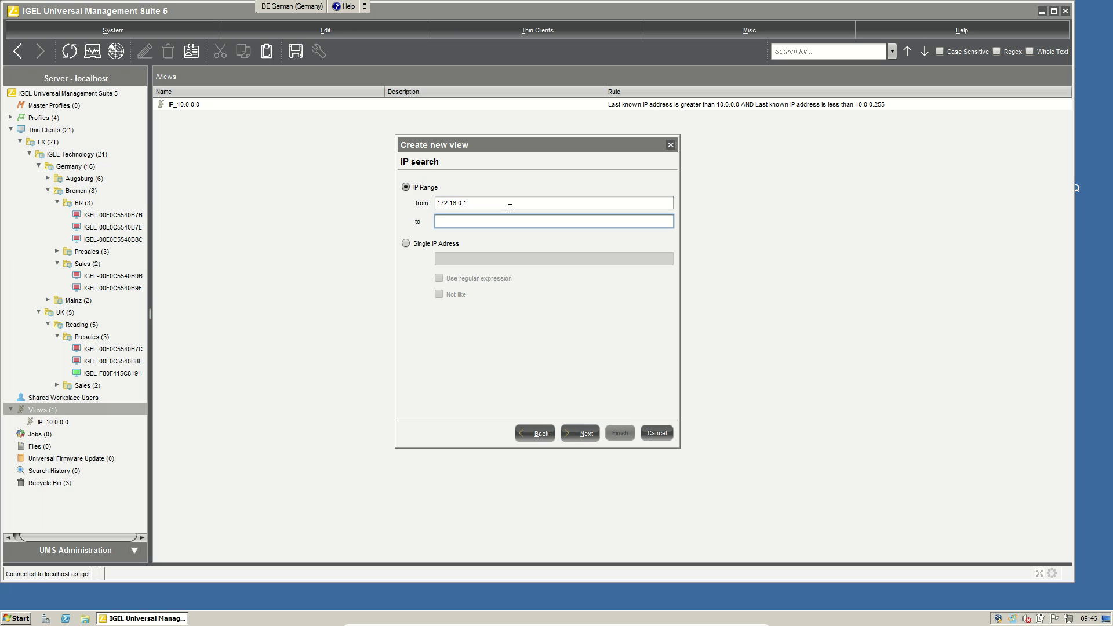
pyautogui.write('172.016.0.254')
pyautogui.click(583, 432)
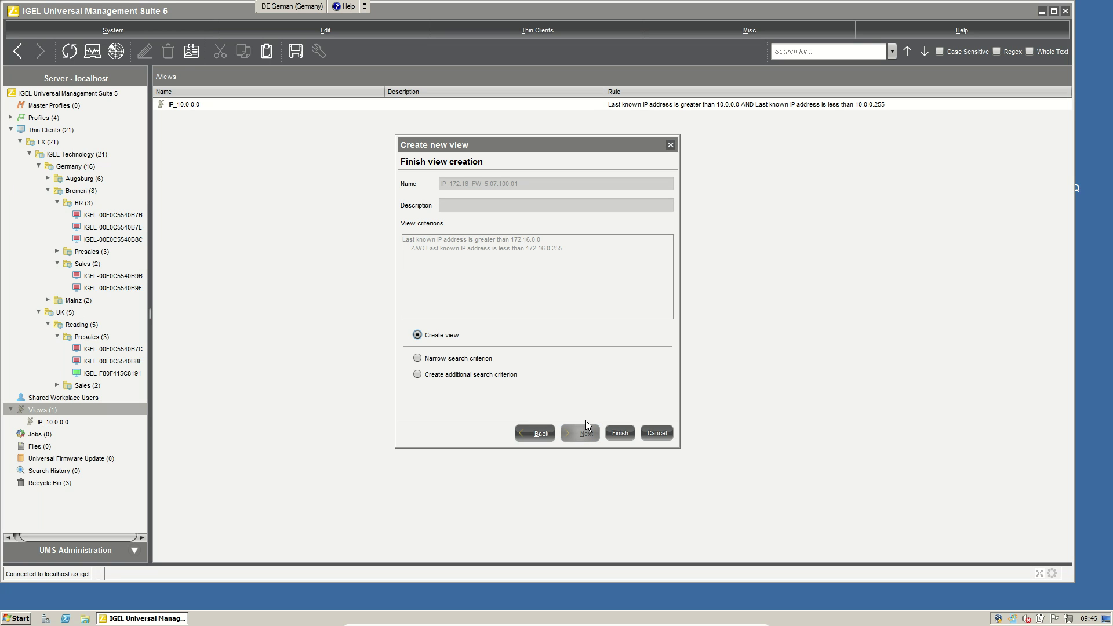
# Step: Add a narrowing criterion requiring firmware version 5.07.100.01
pyautogui.click(466, 357)
pyautogui.click(581, 433)
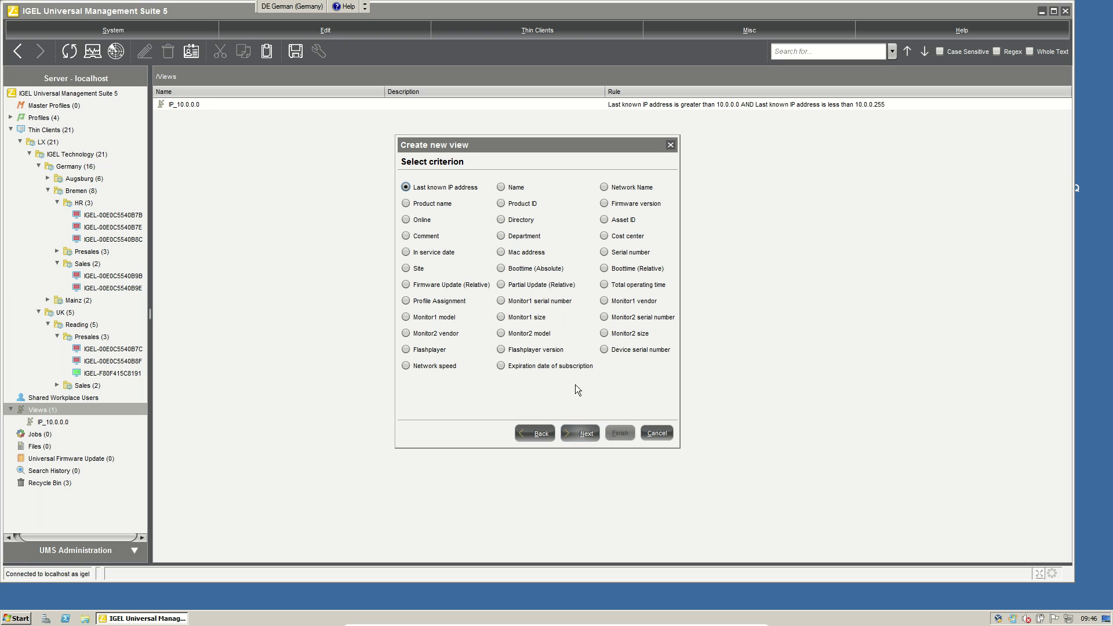
pyautogui.click(604, 205)
pyautogui.click(582, 434)
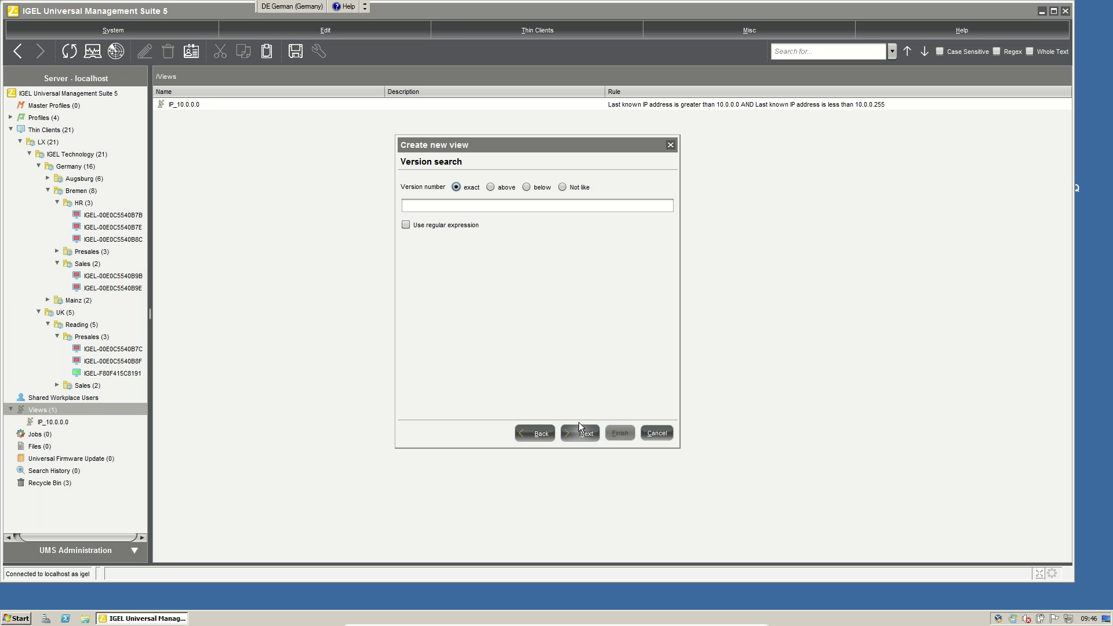
pyautogui.click(497, 206)
pyautogui.write('5')
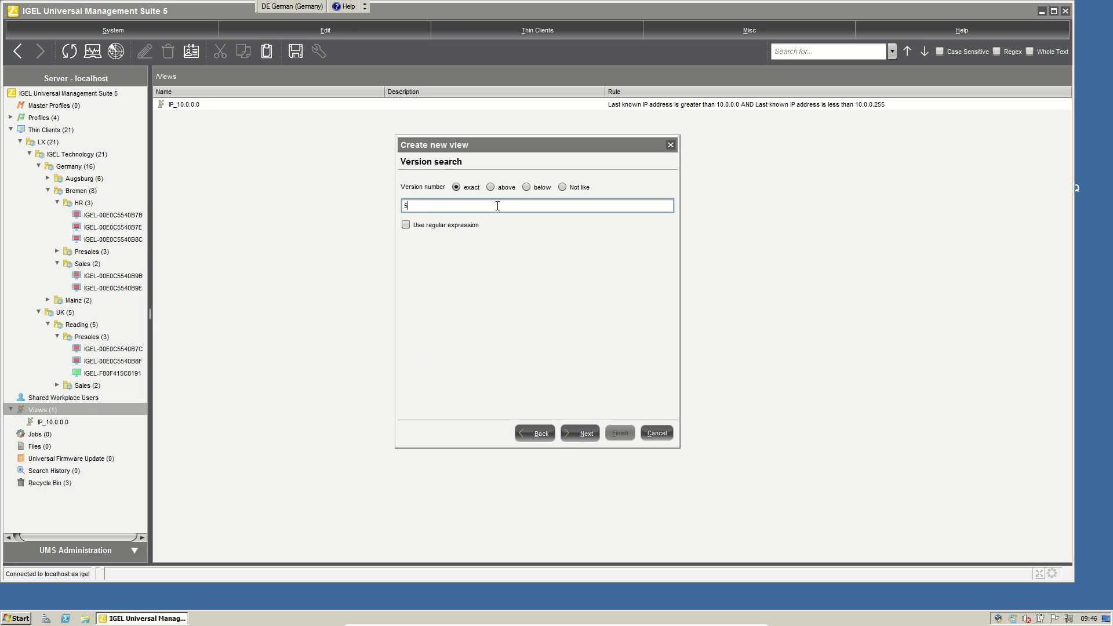
pyautogui.write('.07.100.01')
pyautogui.click(584, 433)
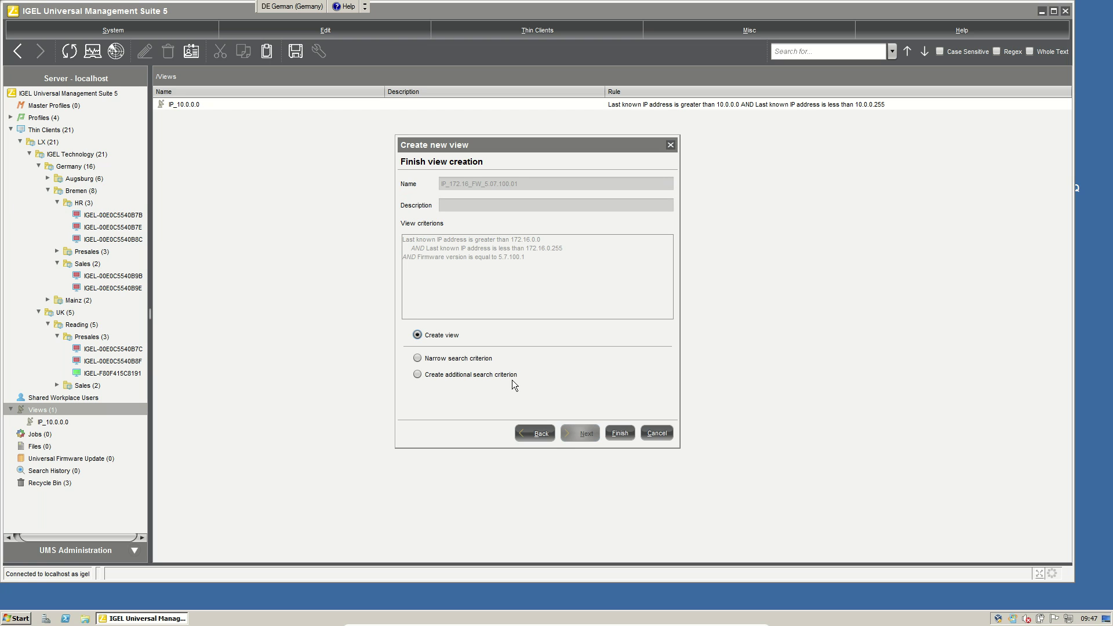
# Step: Finish the wizard to create IP_172.16_FW_5.07.100.01, which matches 2 thin clients
pyautogui.click(618, 432)
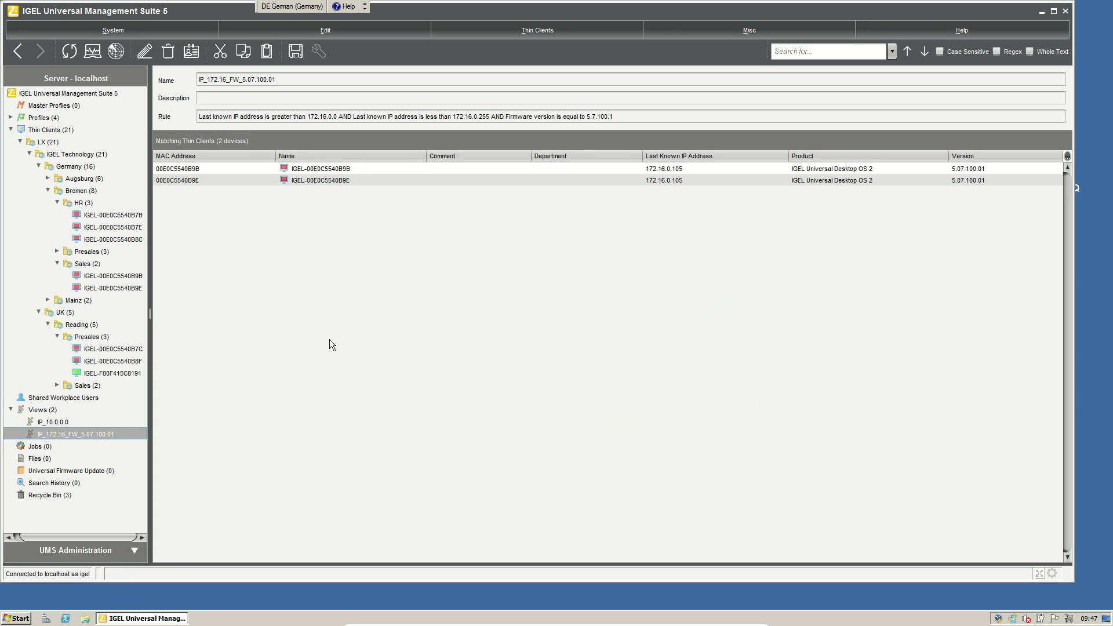
# Step: Start a third view named IP_192.168.0_FW_5.08_Directors
pyautogui.rightClick(35, 411)
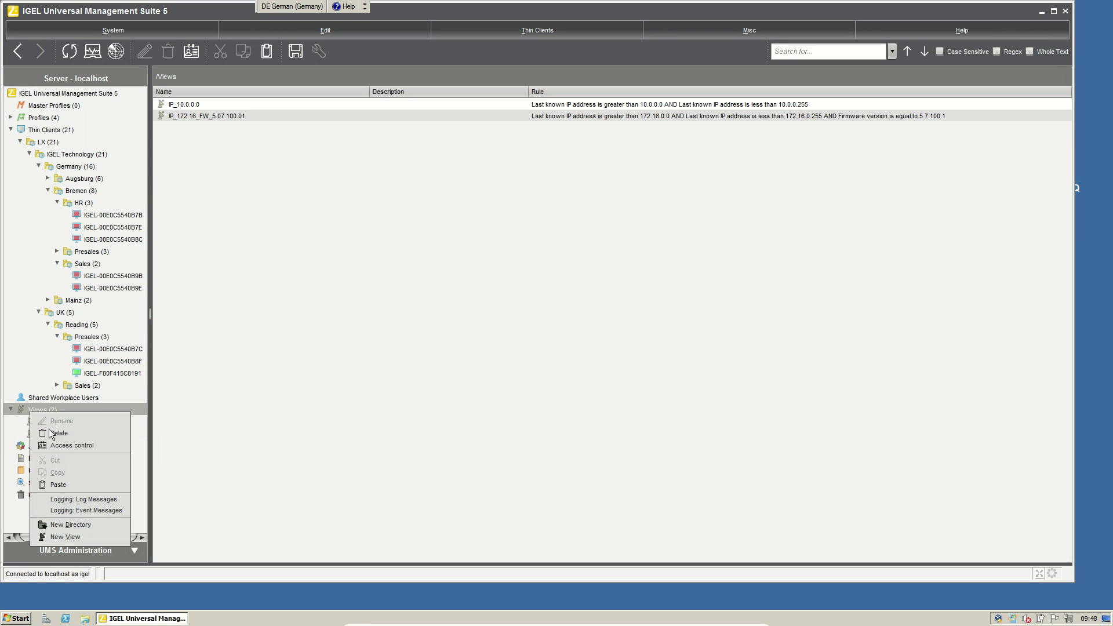
pyautogui.click(65, 537)
pyautogui.write('IP_192-')
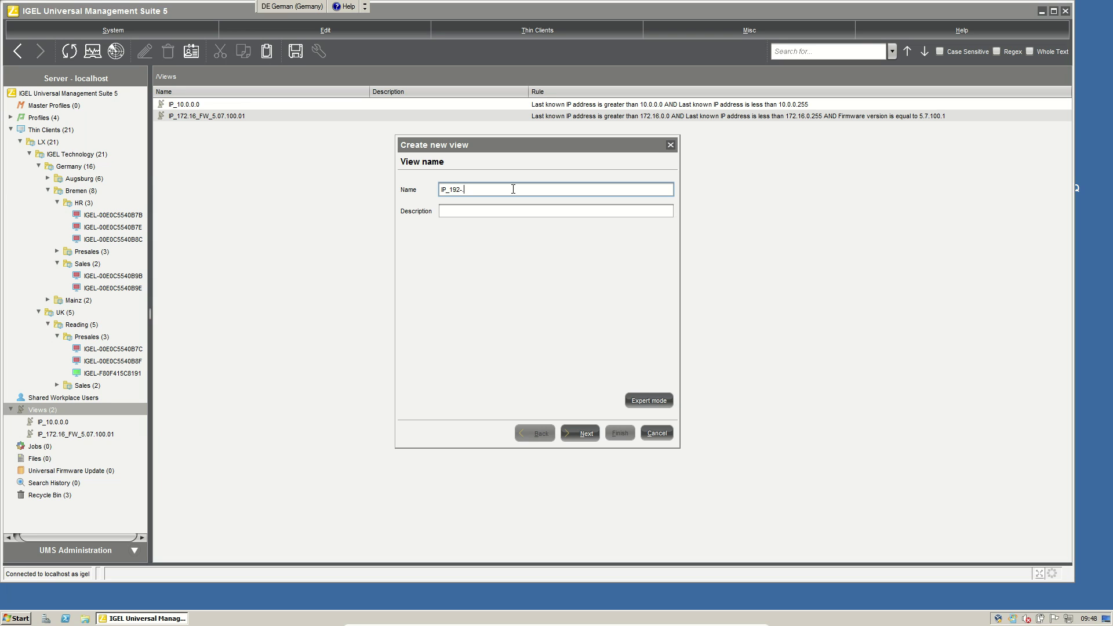
pyautogui.write('.168.0_FW_5.0i8')
pyautogui.press('BackSpace')
pyautogui.press('BackSpace')
pyautogui.write('8_Dreectors')
# Step: Filter it on last known IP address from 192.168.0.1 to 192.168.0.254
pyautogui.click(583, 435)
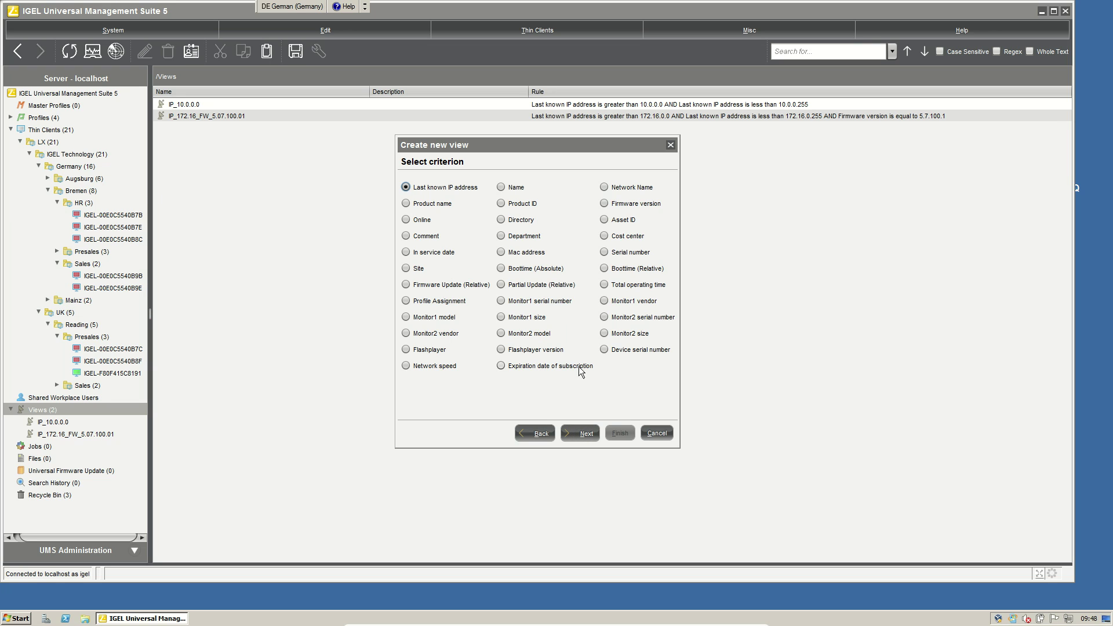
pyautogui.click(578, 434)
pyautogui.click(497, 203)
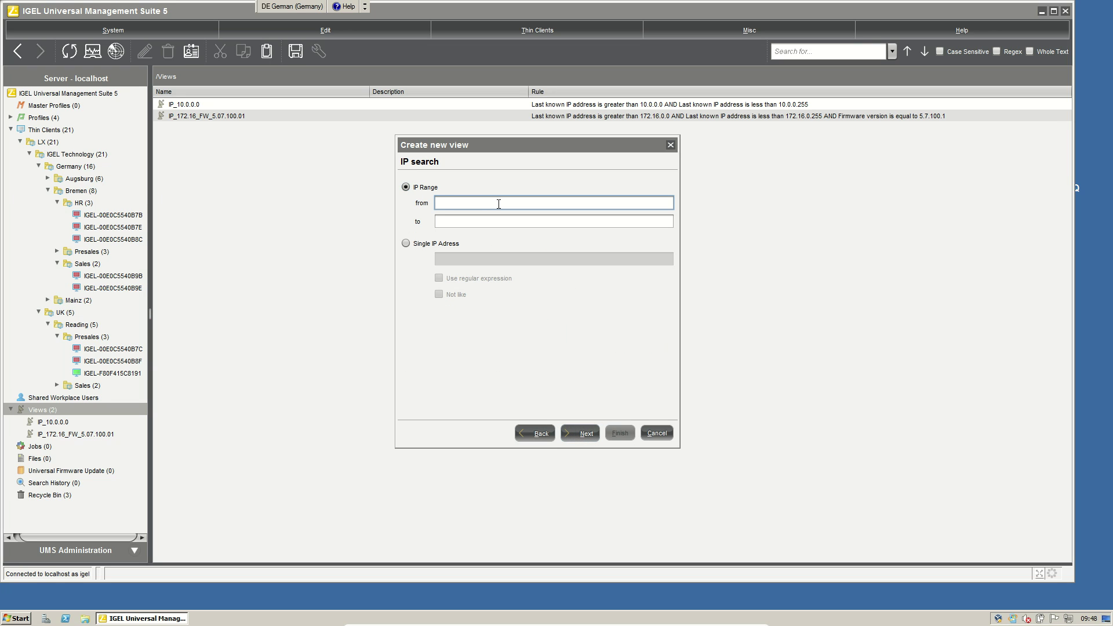
pyautogui.write('192.168.0.1')
pyautogui.press('Tab')
pyautogui.write('192.168.')
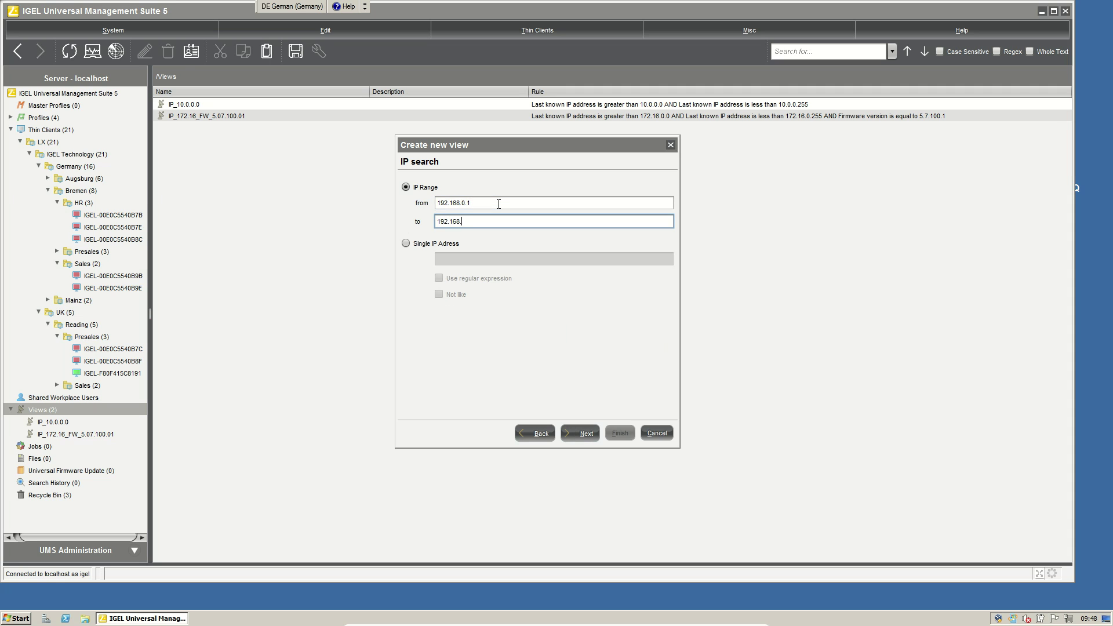
pyautogui.write('0.254')
pyautogui.click(571, 433)
# Step: Narrow the search to firmware versions above 5.08
pyautogui.click(471, 358)
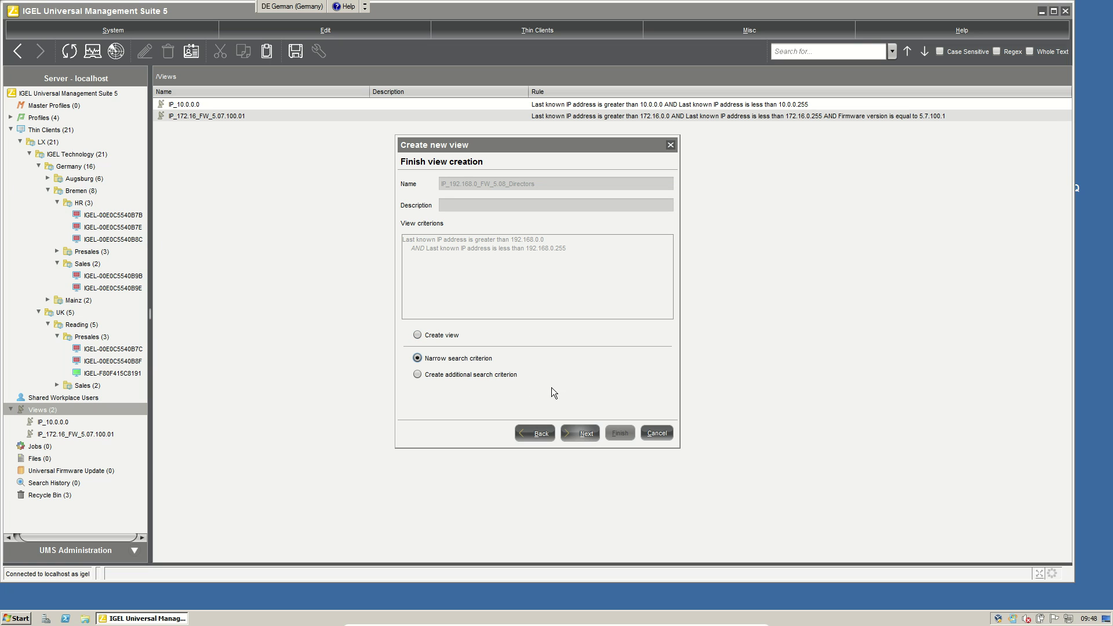
pyautogui.click(585, 433)
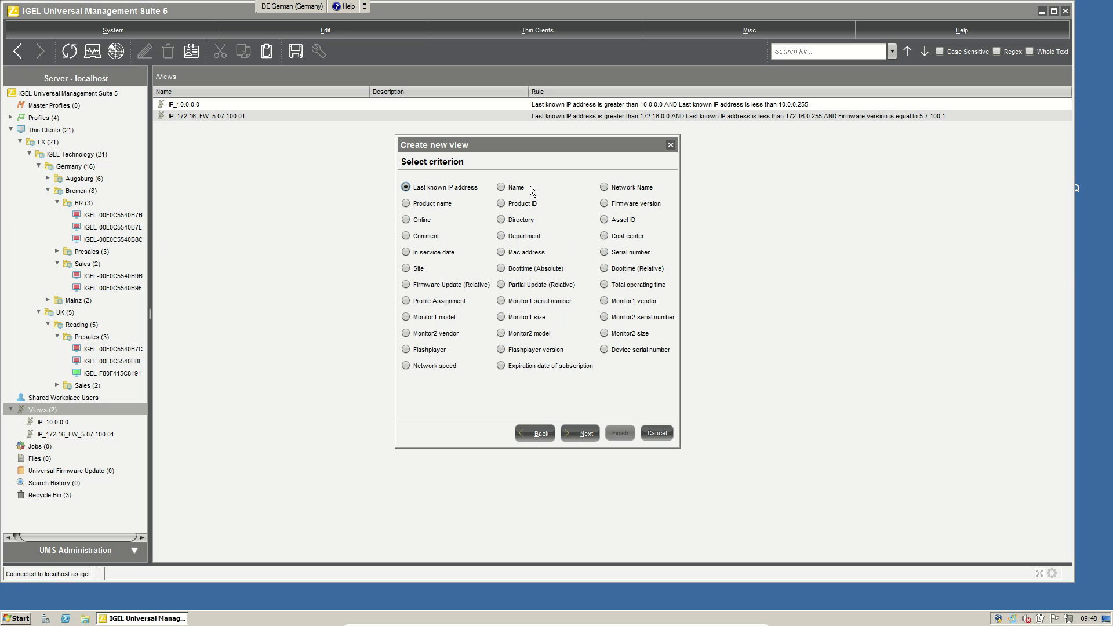
pyautogui.click(604, 204)
pyautogui.click(584, 433)
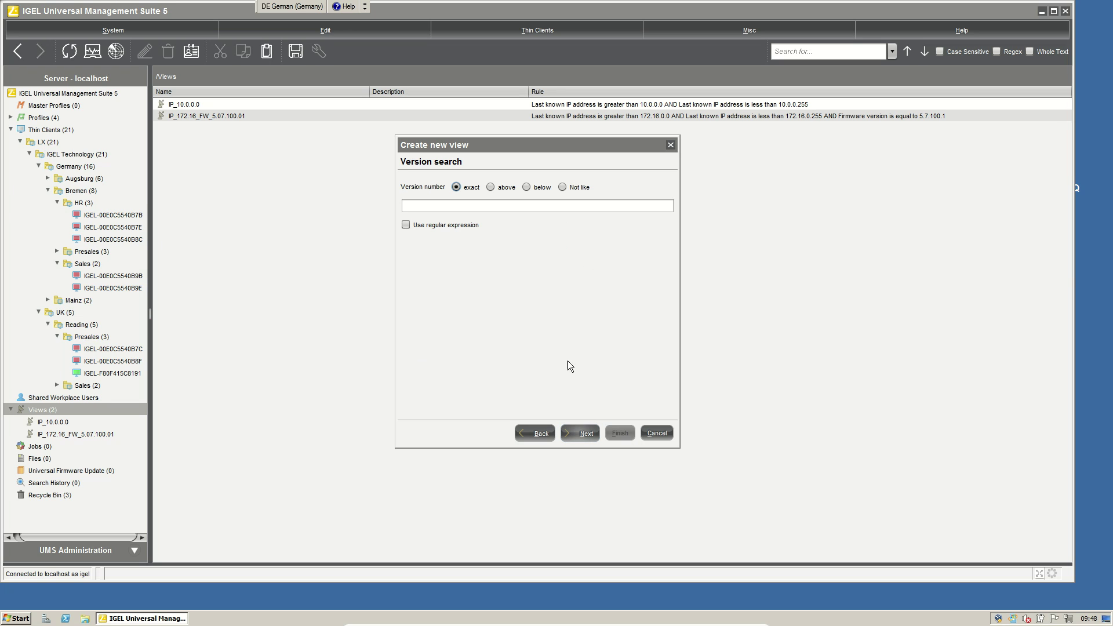
pyautogui.click(496, 208)
pyautogui.write('5.08.')
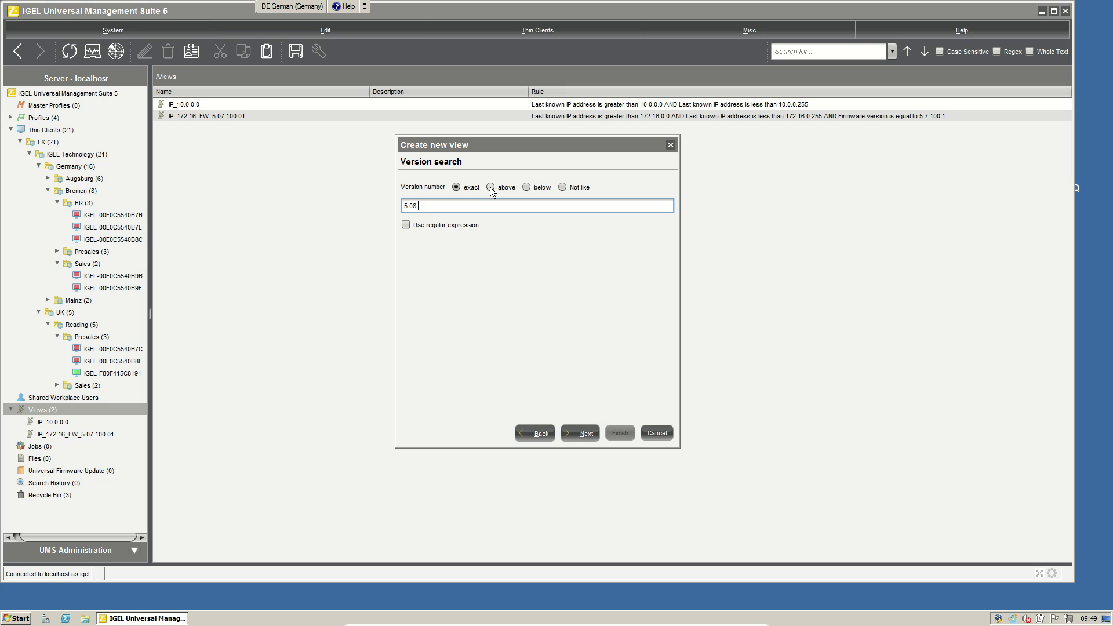
pyautogui.click(491, 188)
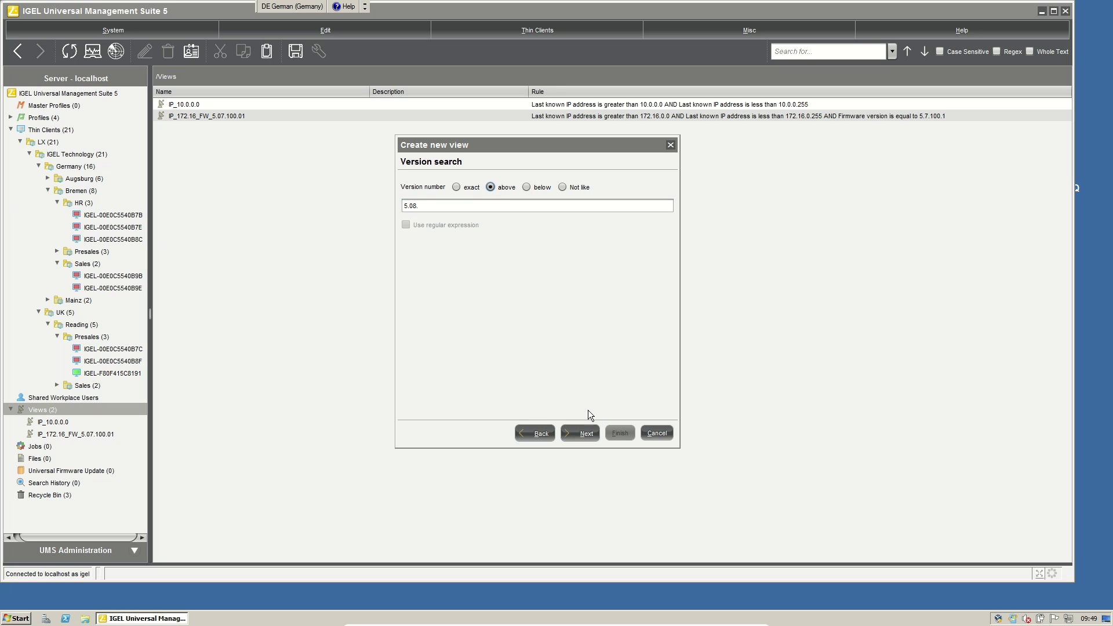
pyautogui.click(584, 433)
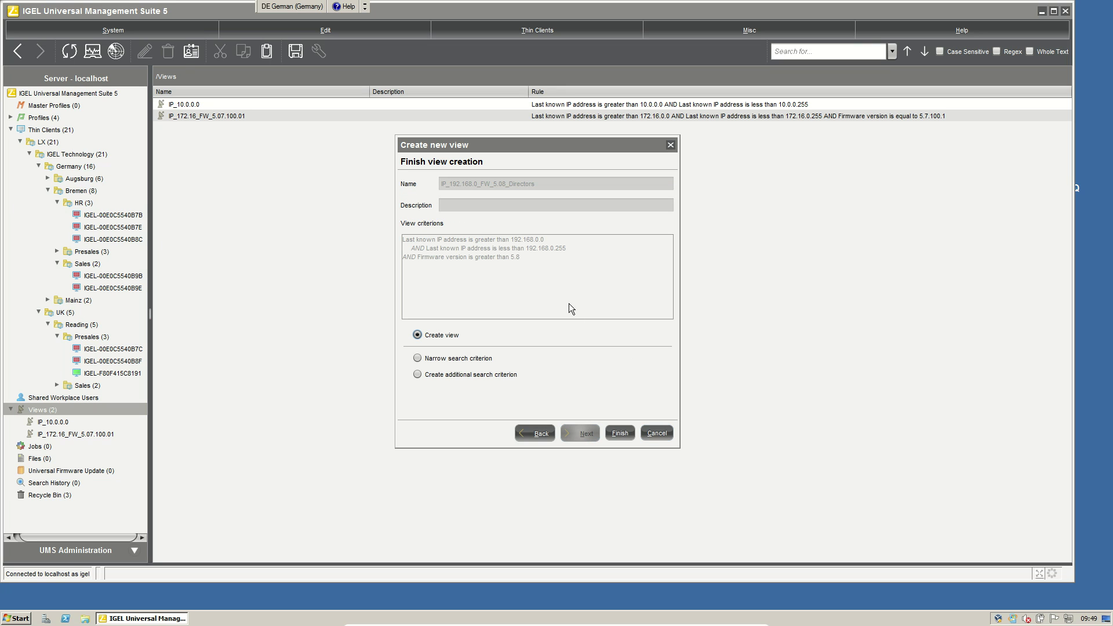
# Step: Add a Comment 'Director' criterion and create the view
pyautogui.click(488, 375)
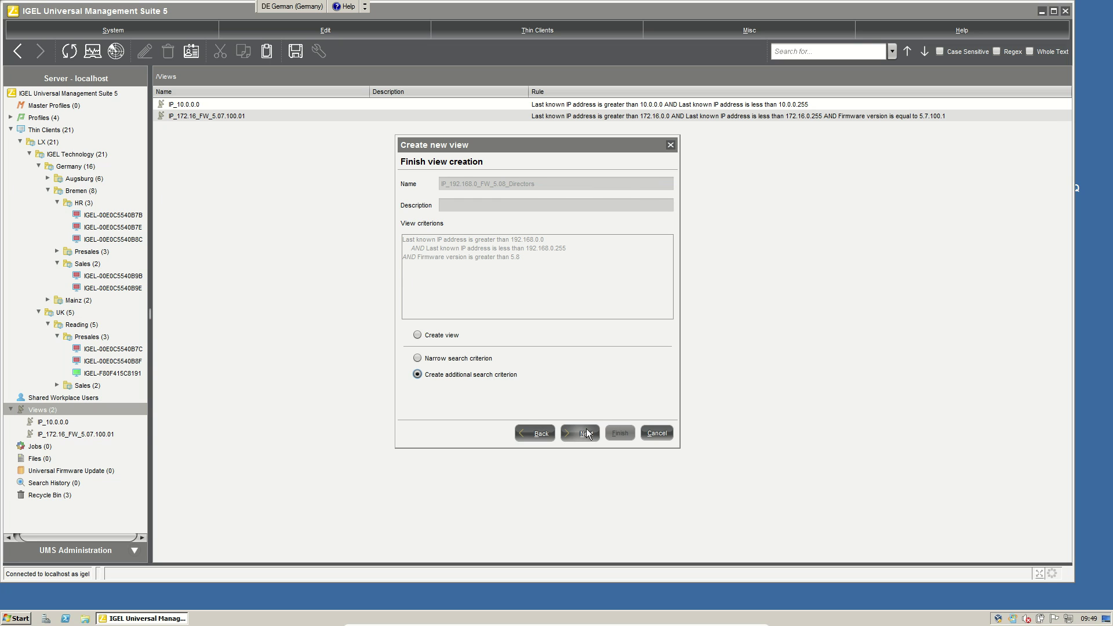
pyautogui.click(585, 434)
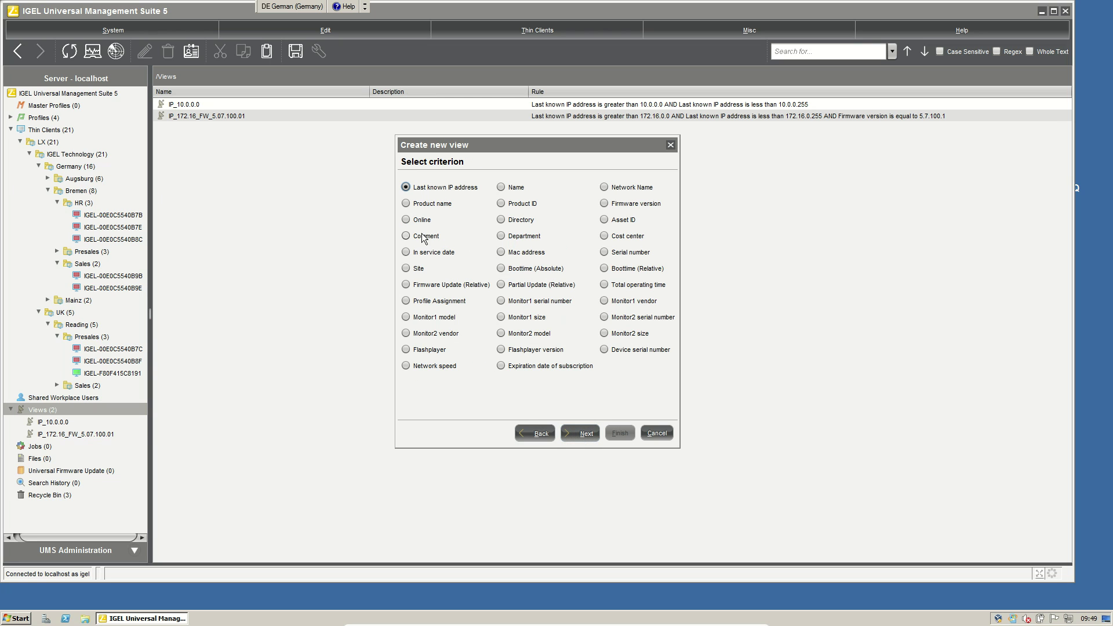
pyautogui.click(424, 238)
pyautogui.click(579, 433)
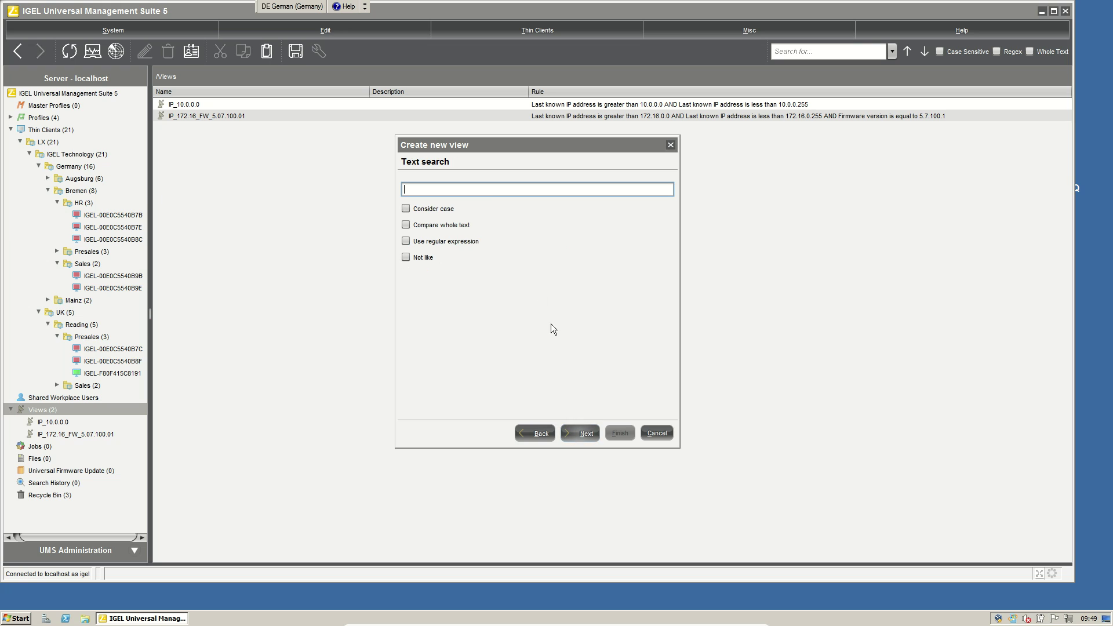
pyautogui.write('Director')
pyautogui.click(587, 434)
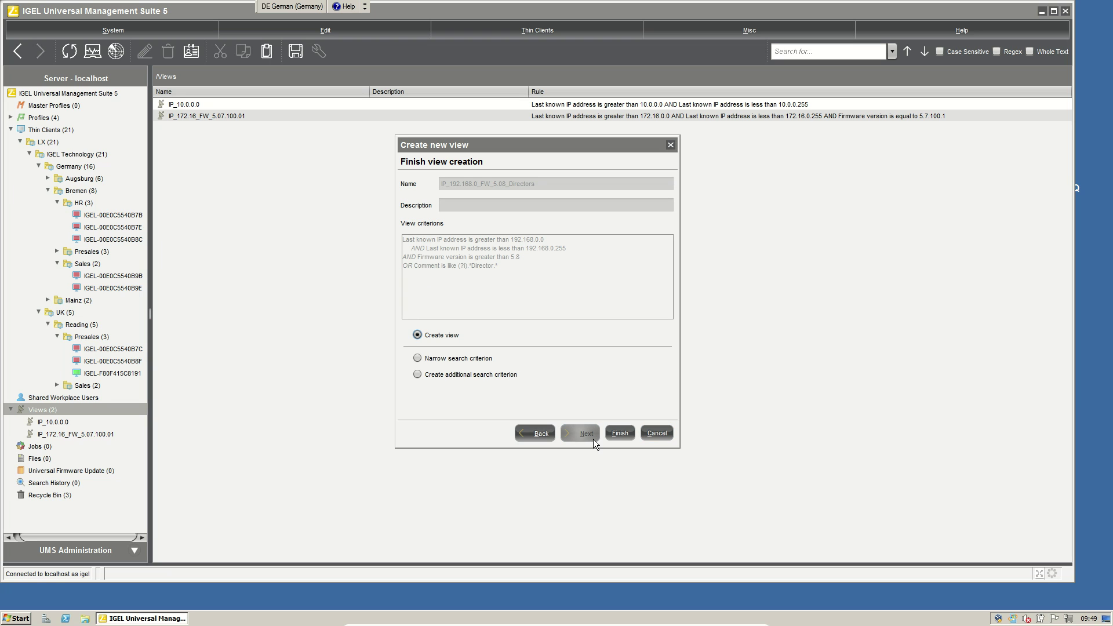
pyautogui.click(621, 433)
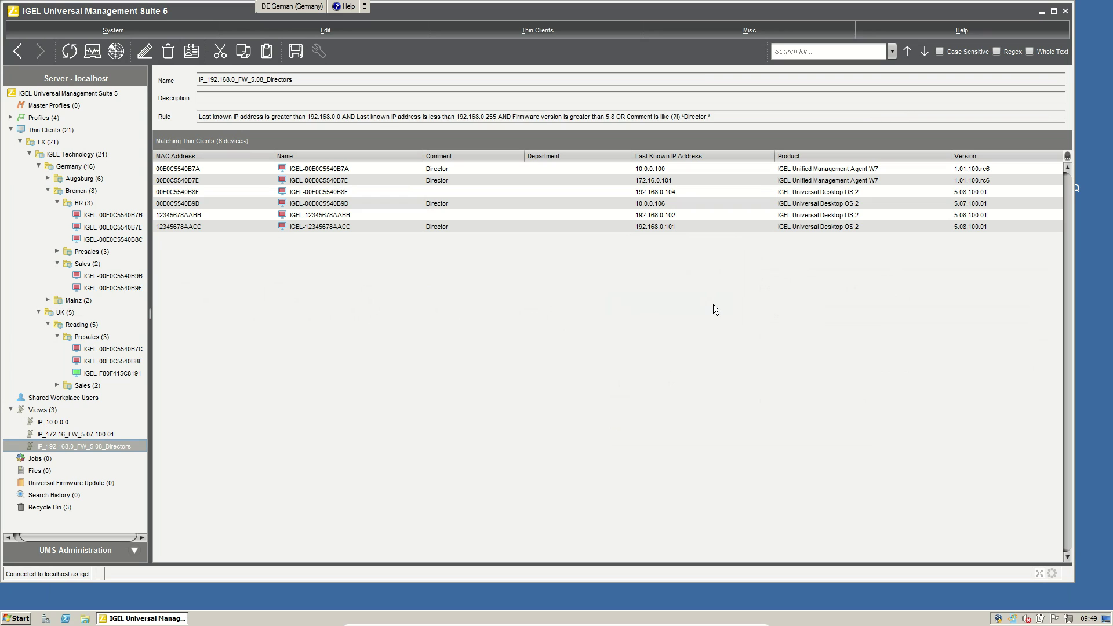
# Step: Sort the Directors view by Version, then switch to the IP_172.16_FW_5.07.100.01 view
pyautogui.click(984, 156)
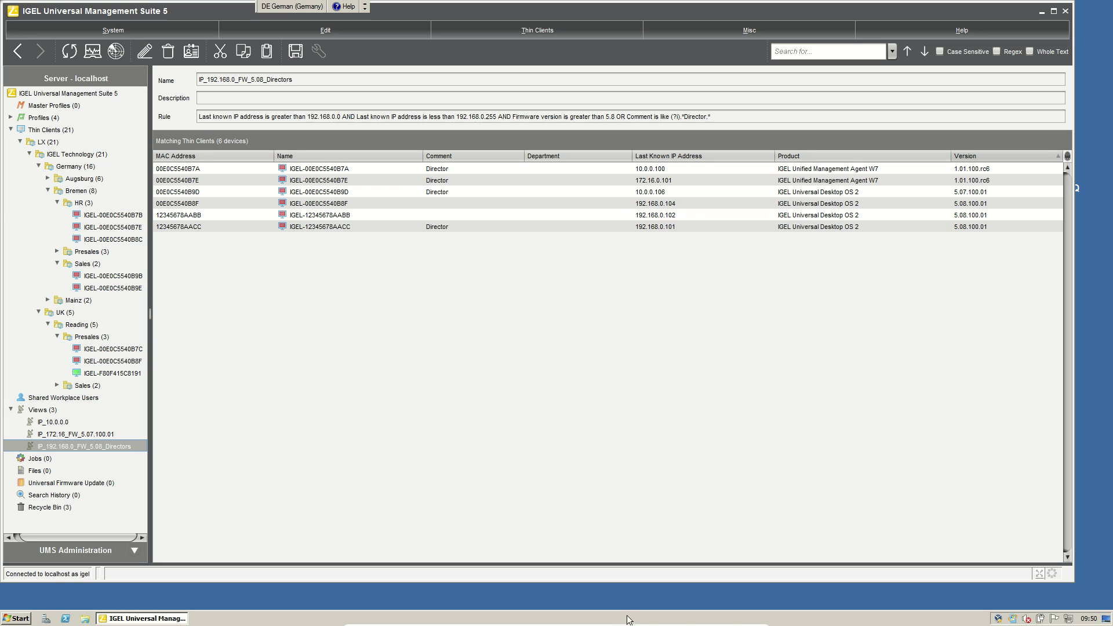
pyautogui.click(79, 435)
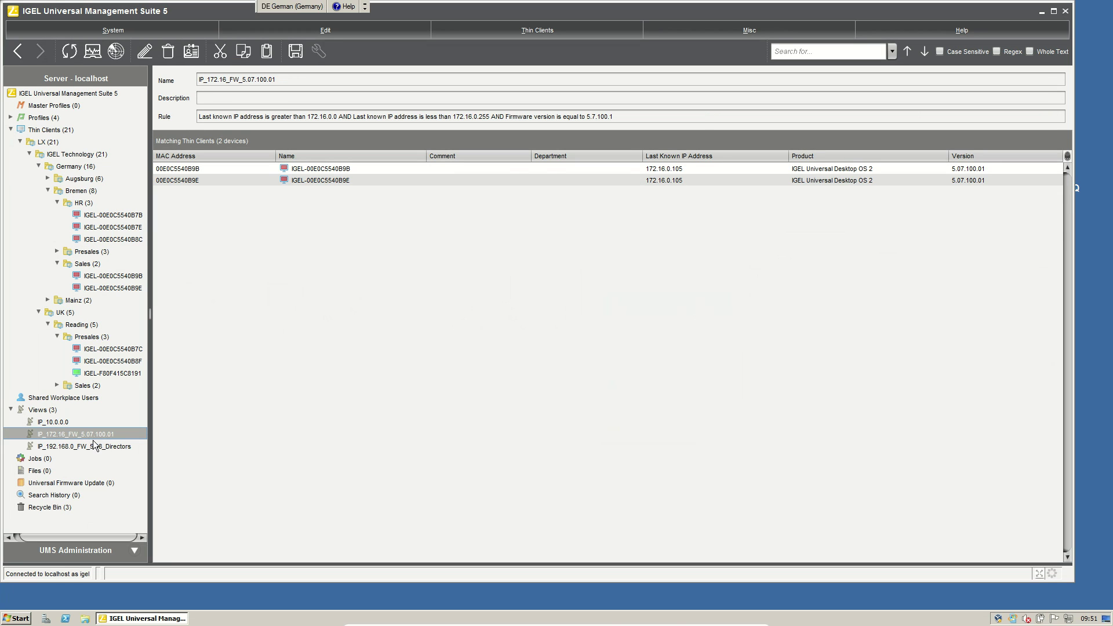
# Step: Change the view's IP range to 10.0.0.1 through 10.0.0.255
pyautogui.doubleClick(76, 433)
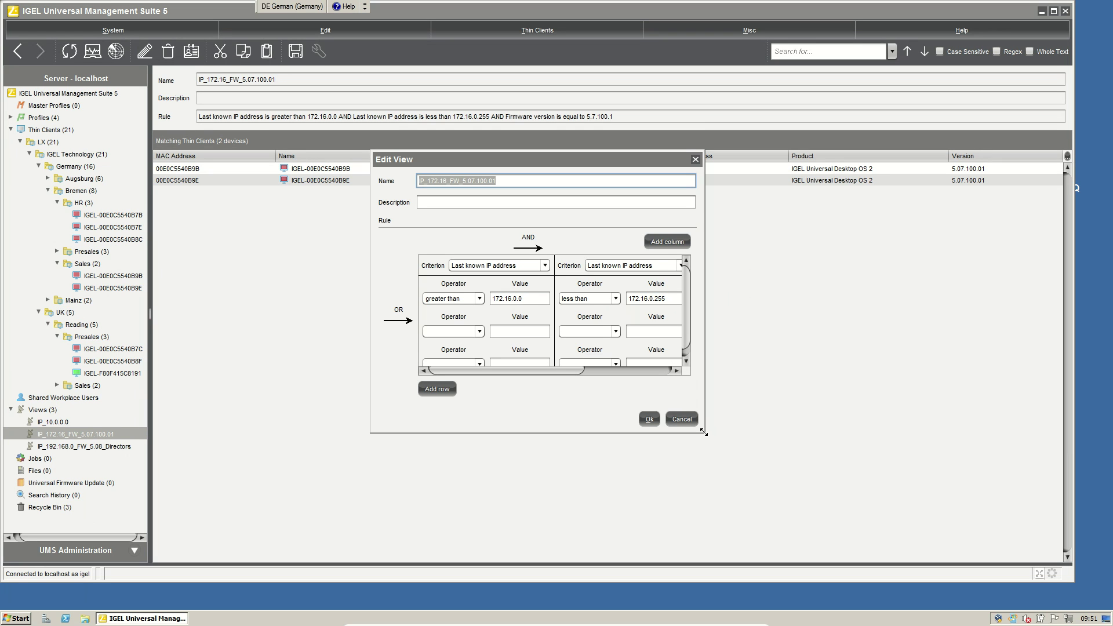
pyautogui.moveTo(705, 434); pyautogui.dragTo(984, 528)
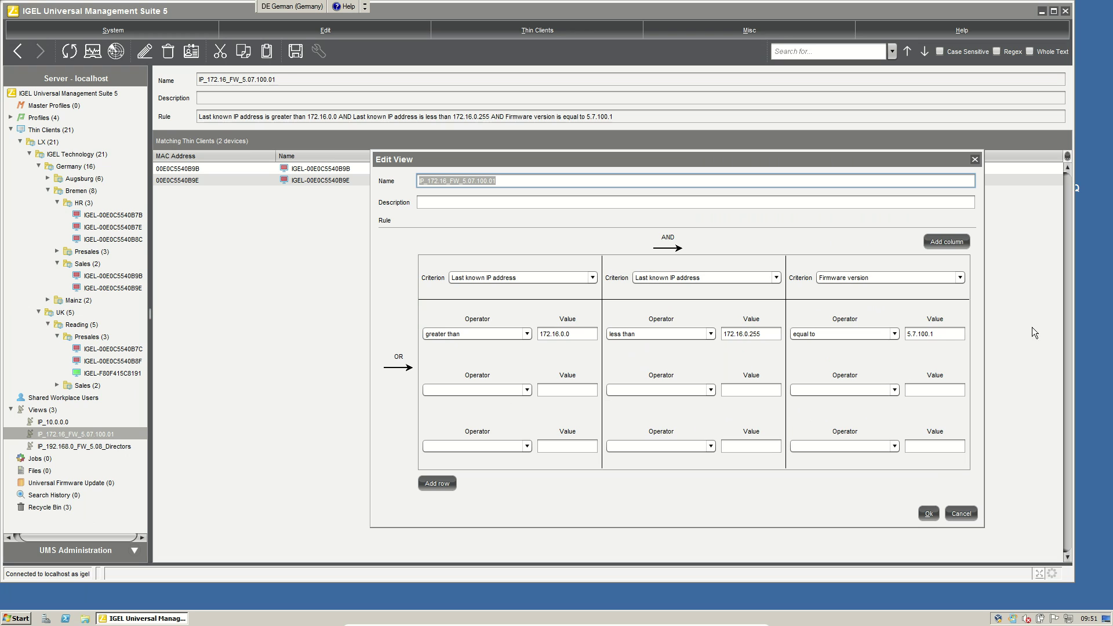
pyautogui.click(580, 334)
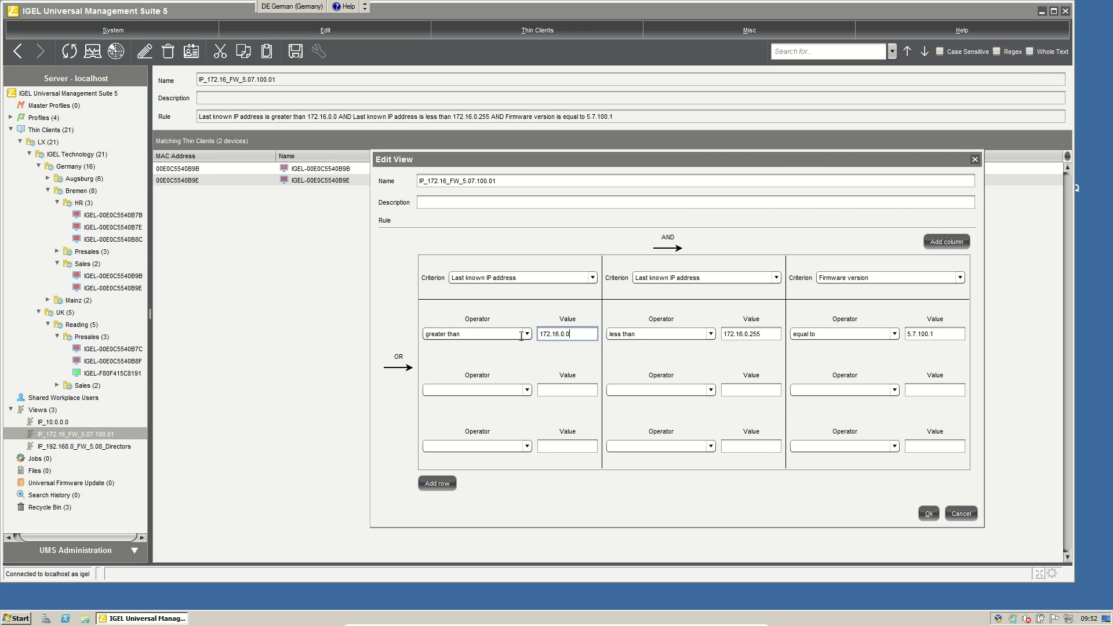
pyautogui.hotkey('ctrl', 'a')
pyautogui.write('10')
pyautogui.click(775, 333)
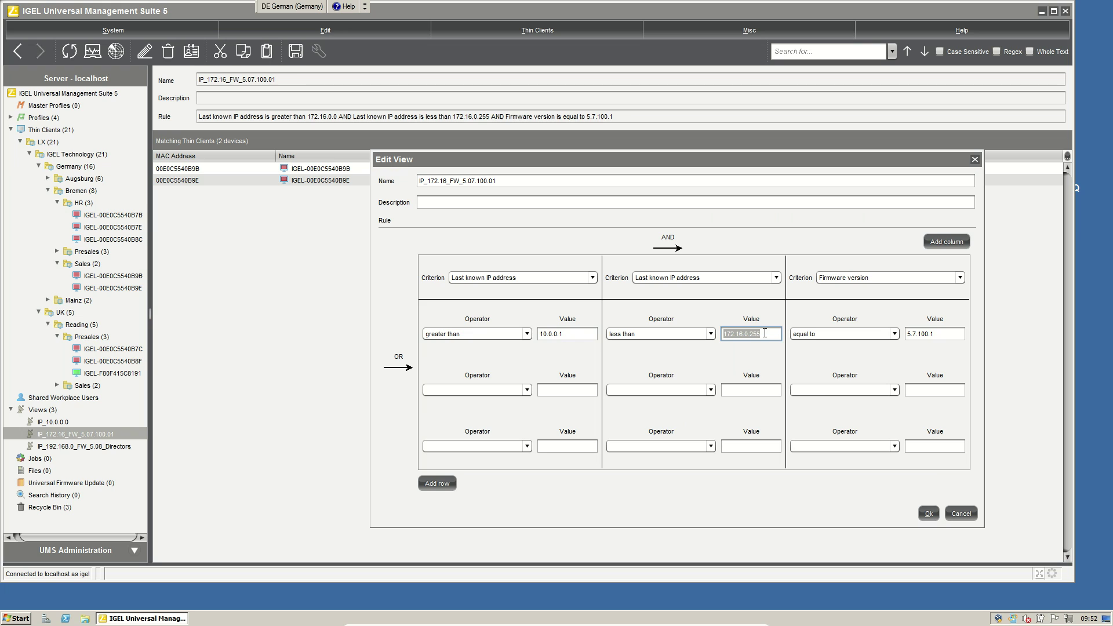
pyautogui.write('10.0.0.255')
# Step: Rename the view to IP_10_FW_5.07.100.01 and save it
pyautogui.click(431, 181)
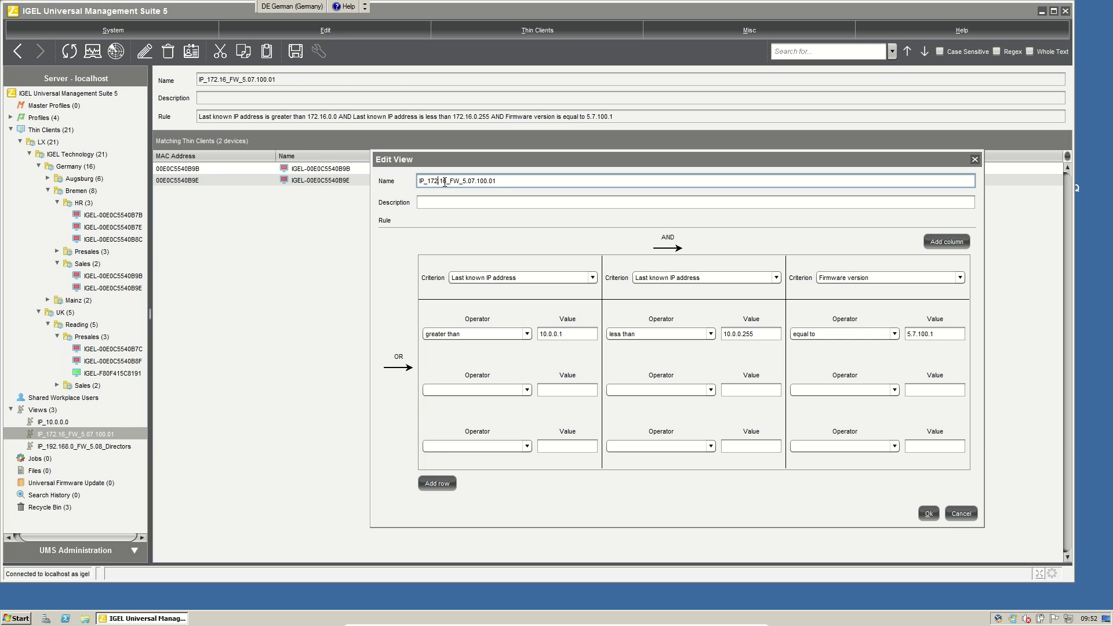
pyautogui.click(447, 180)
pyautogui.press('BackSpace')
pyautogui.press('BackSpace')
pyautogui.press('BackSpace')
pyautogui.press('BackSpace')
pyautogui.press('BackSpace')
pyautogui.write('0')
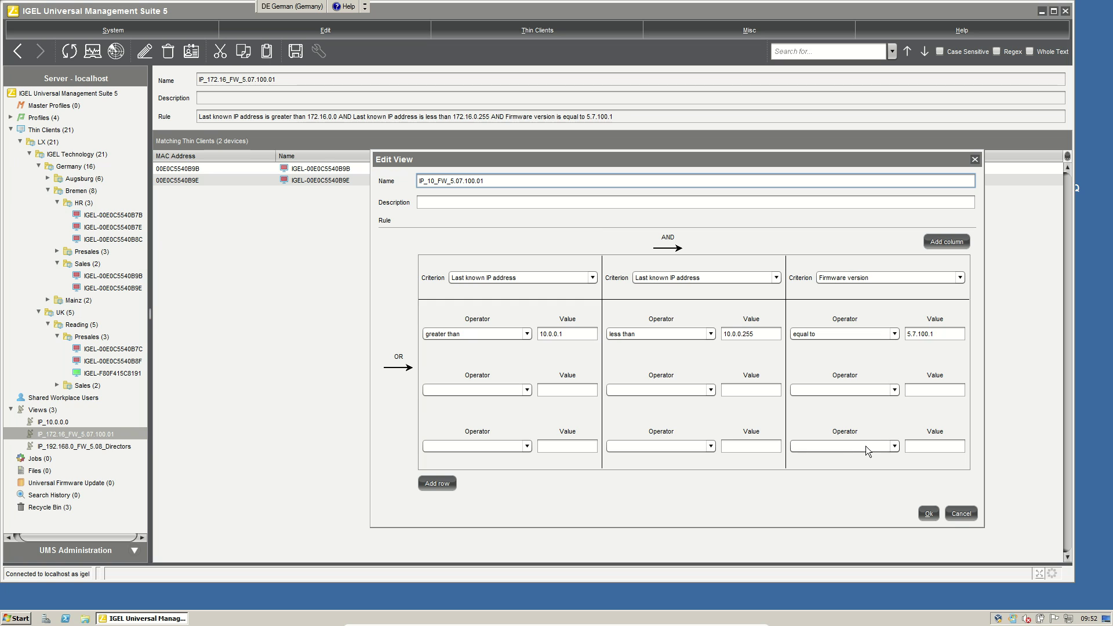
pyautogui.click(929, 514)
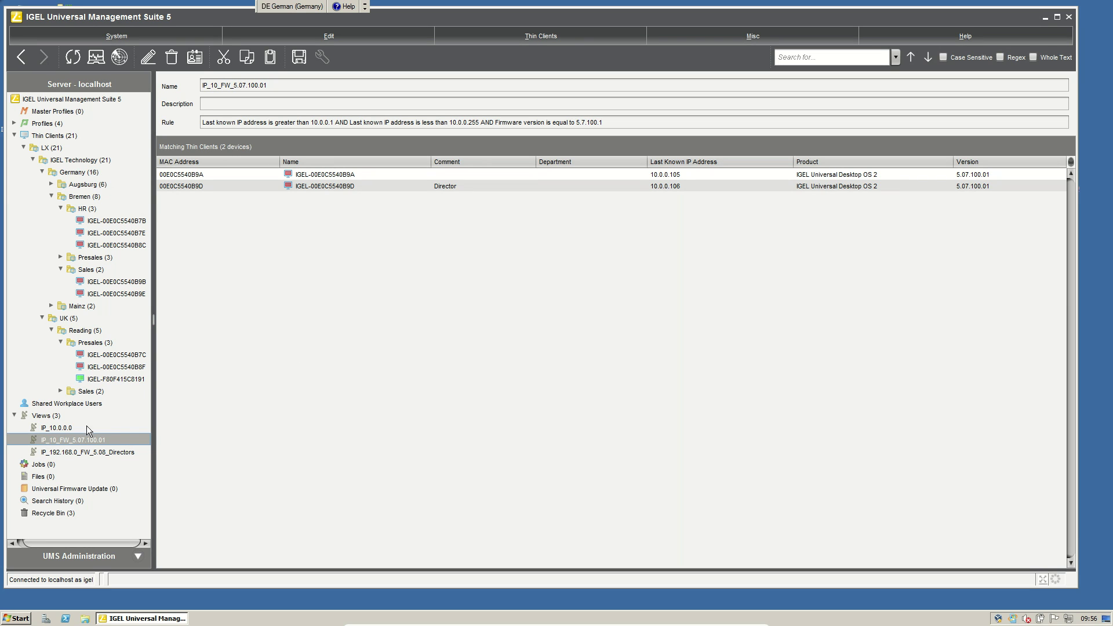
# Step: Select the IP_10.0.0.0 view to list its 7 thin clients at 10.0.0.100–10.0.0.106
pyautogui.click(44, 430)
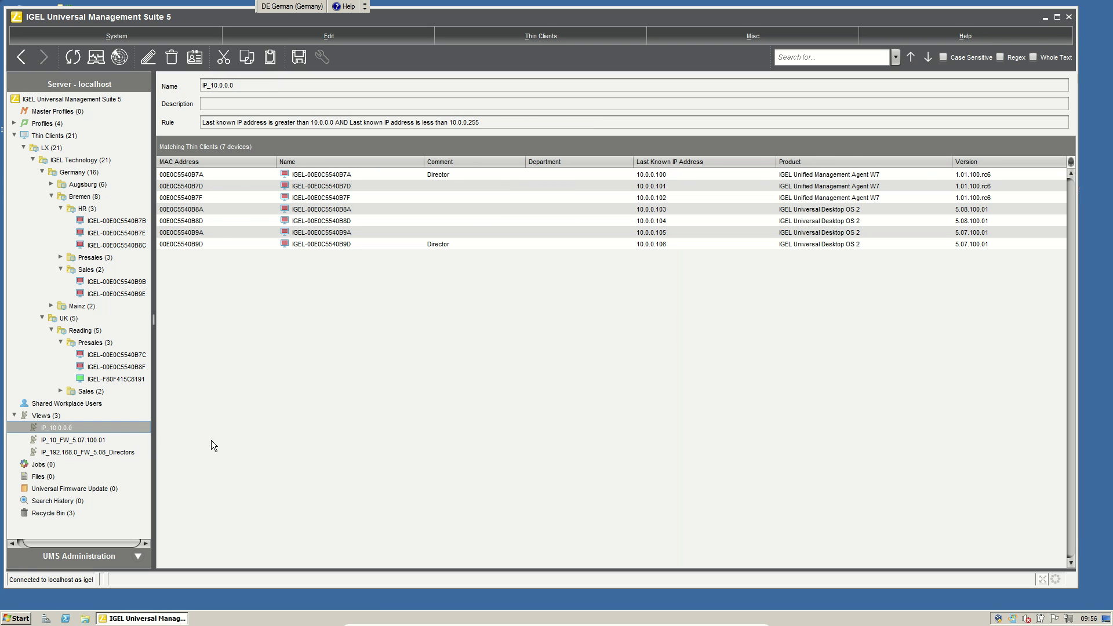
# Step: Save the IP_10.0.0.0 view's results as CSV file List_of_Clients.csv on the Desktop
pyautogui.rightClick(44, 429)
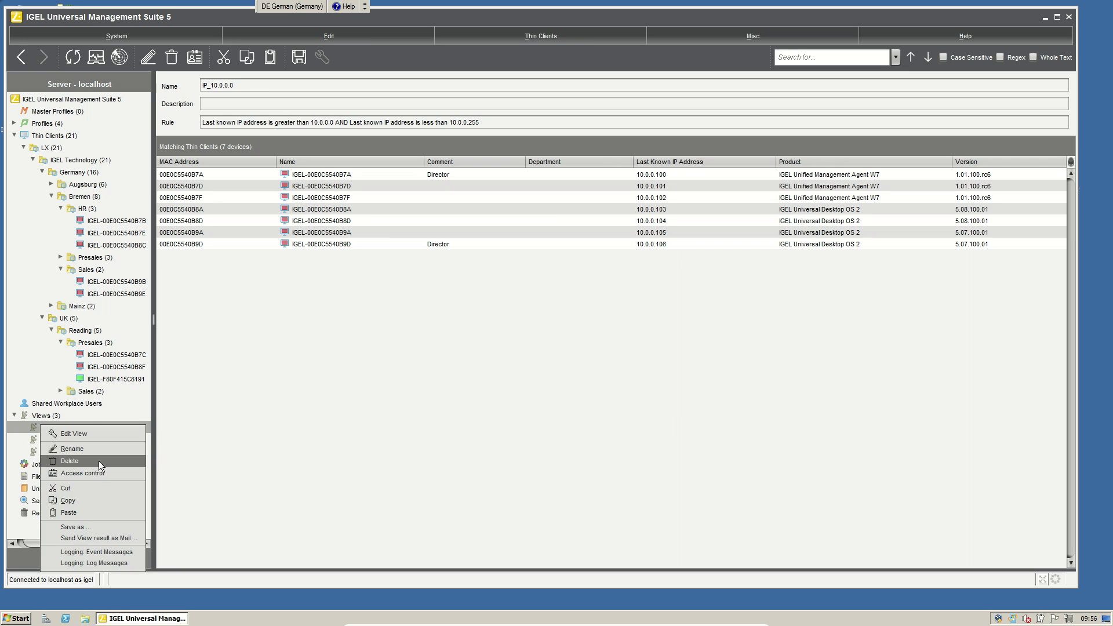
pyautogui.click(90, 529)
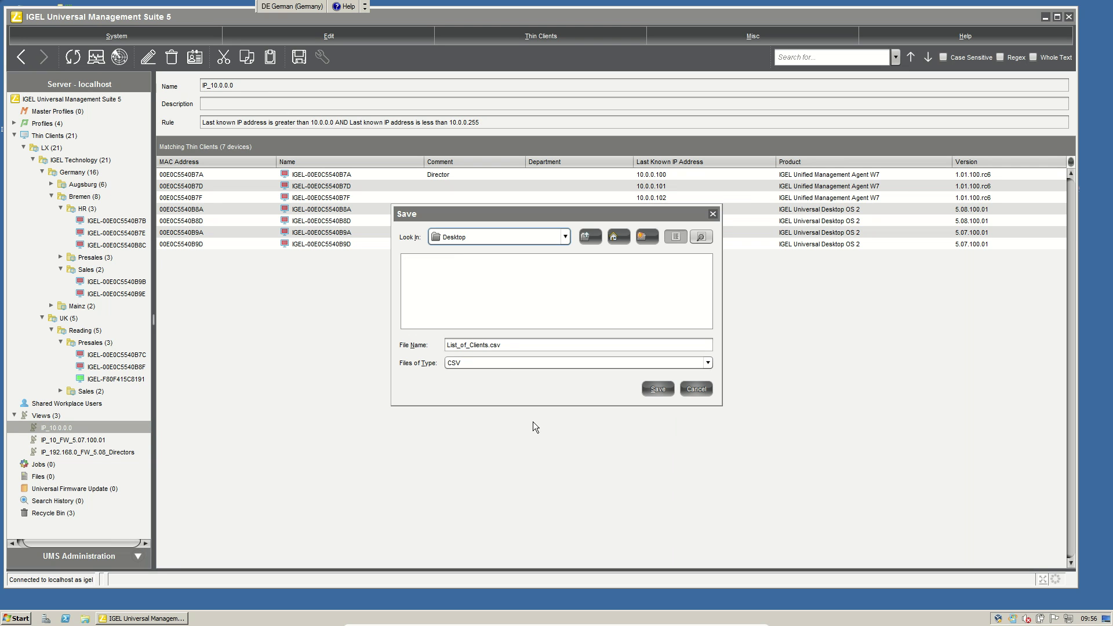
pyautogui.click(503, 363)
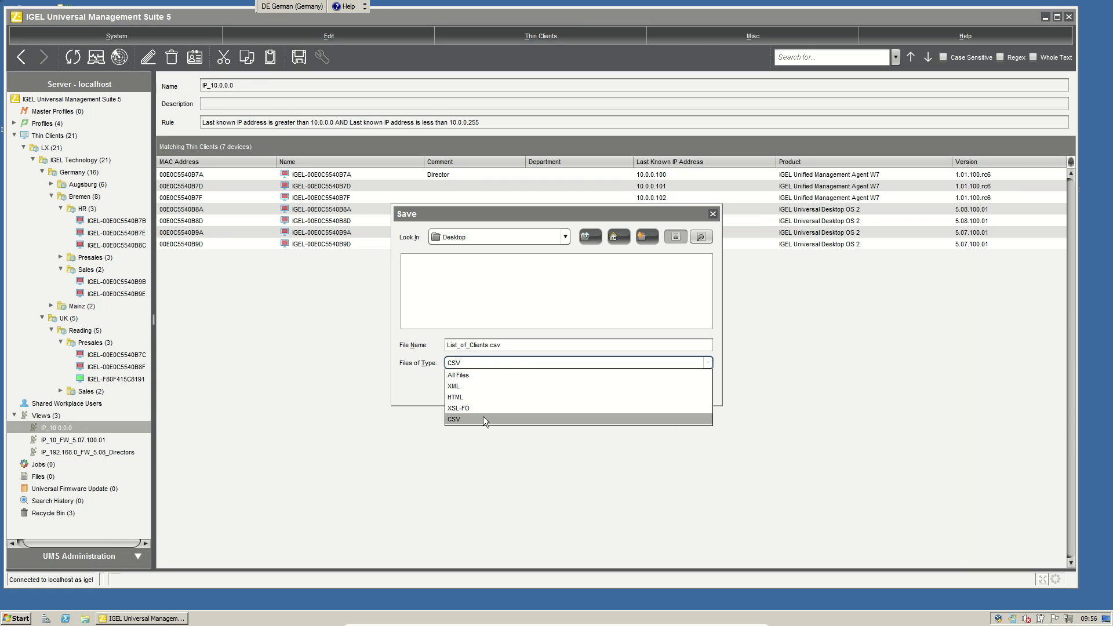
pyautogui.click(482, 419)
pyautogui.click(513, 346)
pyautogui.hotkey('ctrl', 'a')
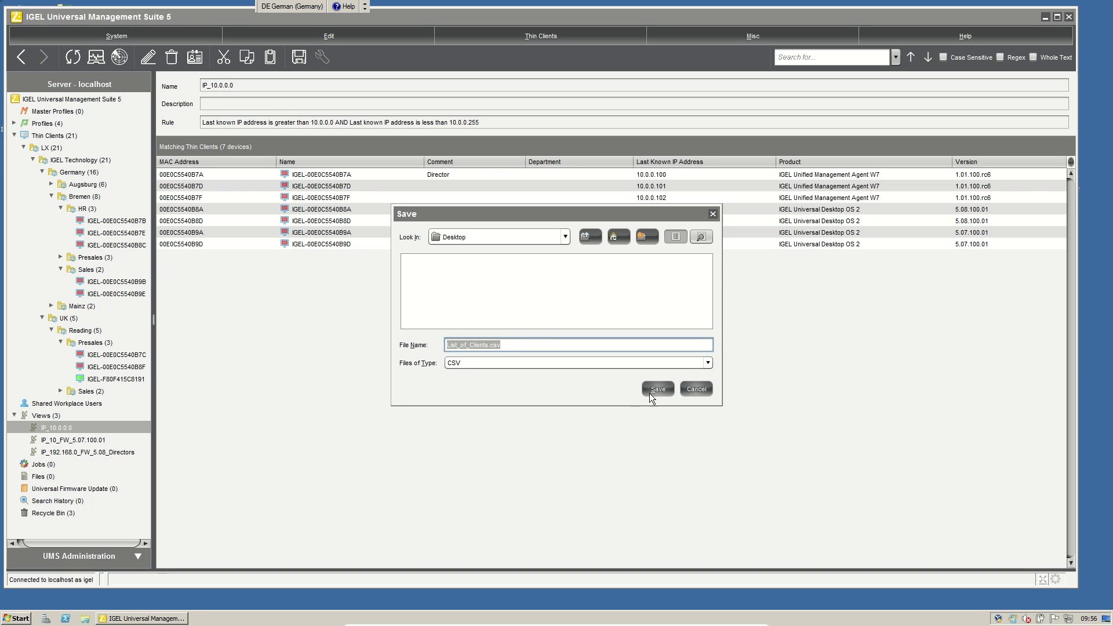
pyautogui.click(659, 389)
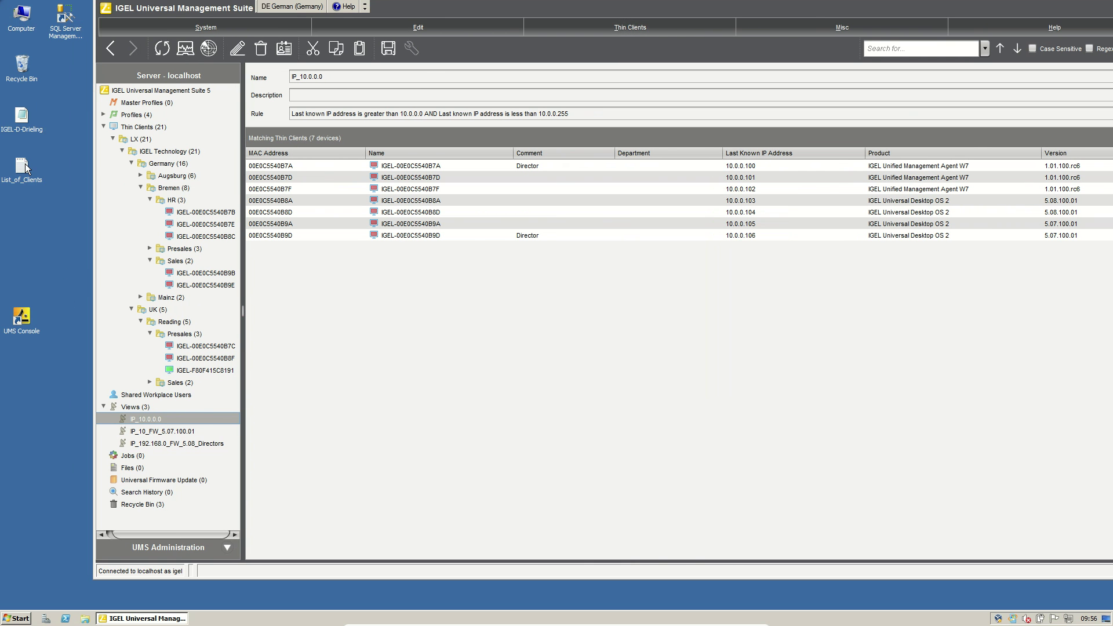
# Step: Open the desktop file List_of_Clients.csv in WordPad, showing its header and 7 client rows
pyautogui.rightClick(25, 164)
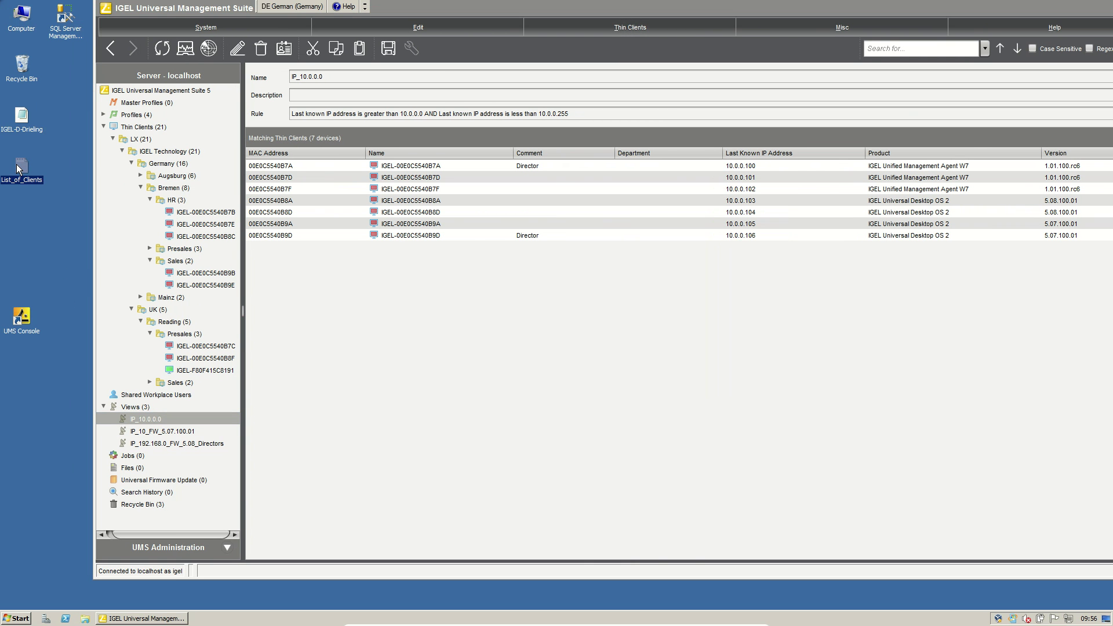
pyautogui.moveTo(53, 195)
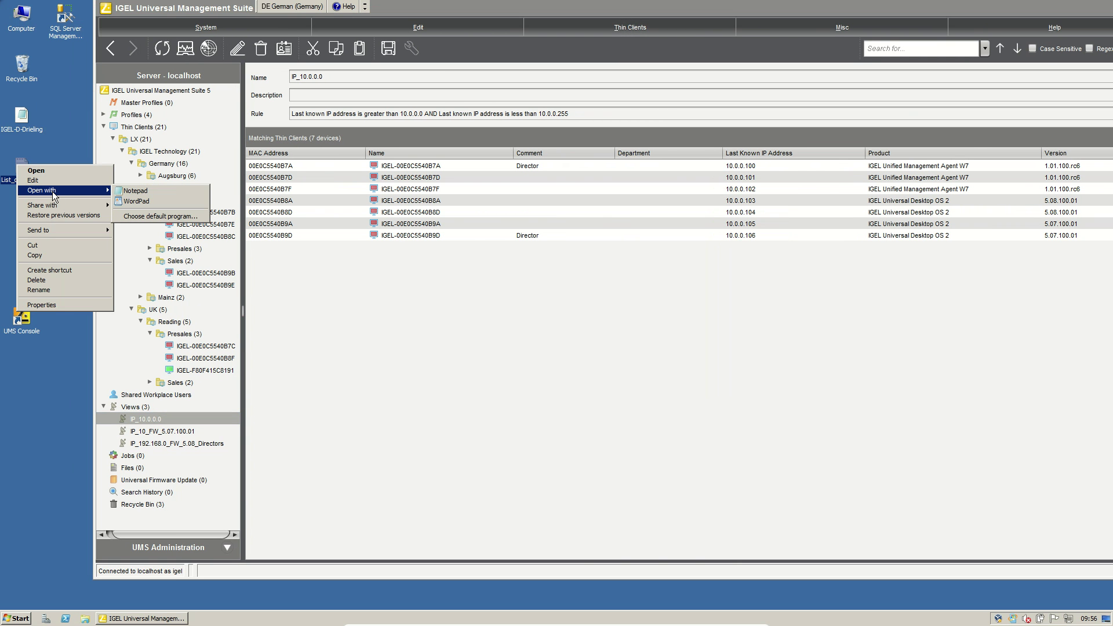
pyautogui.click(136, 201)
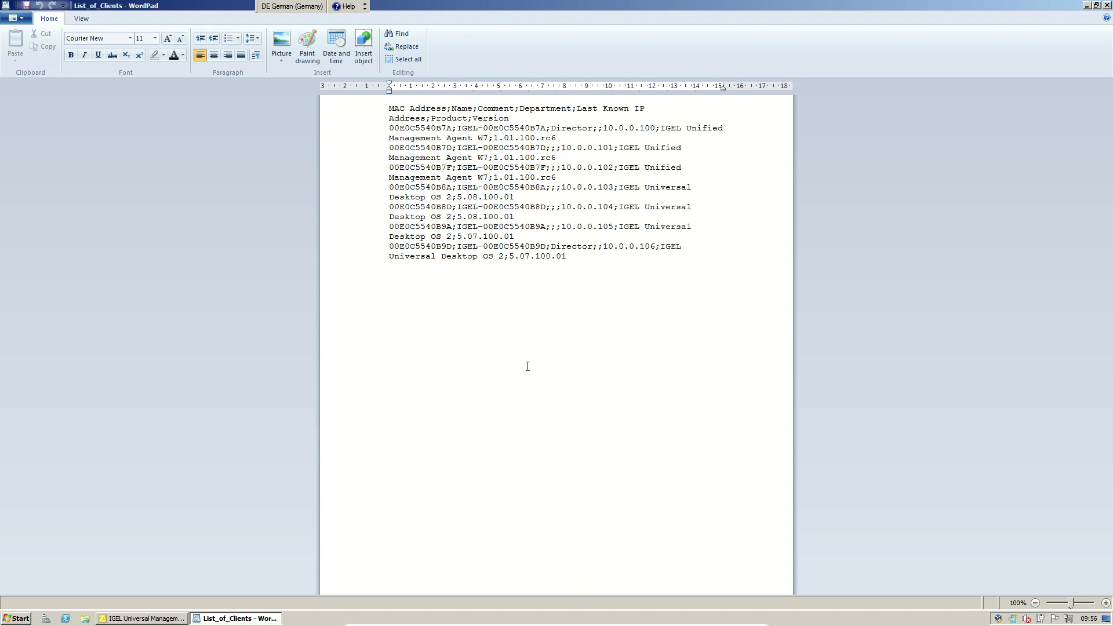